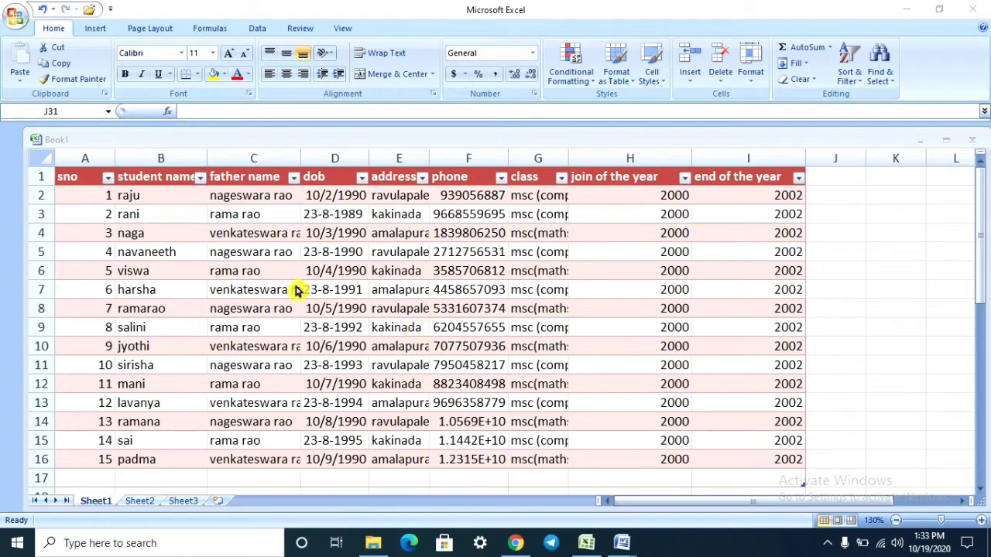
Examine the student records table on Sheet1 and the stacked column chart below it
{"action": "scroll", "coordinate": [797, 310], "scroll_direction": "down", "scroll_amount": 7}
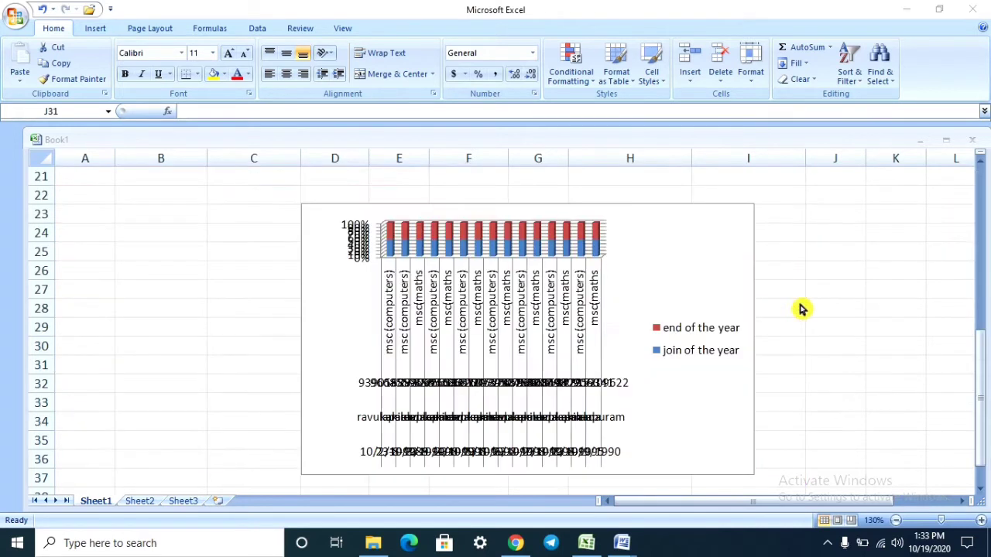
{"action": "scroll", "coordinate": [823, 336], "scroll_direction": "up", "scroll_amount": 7}
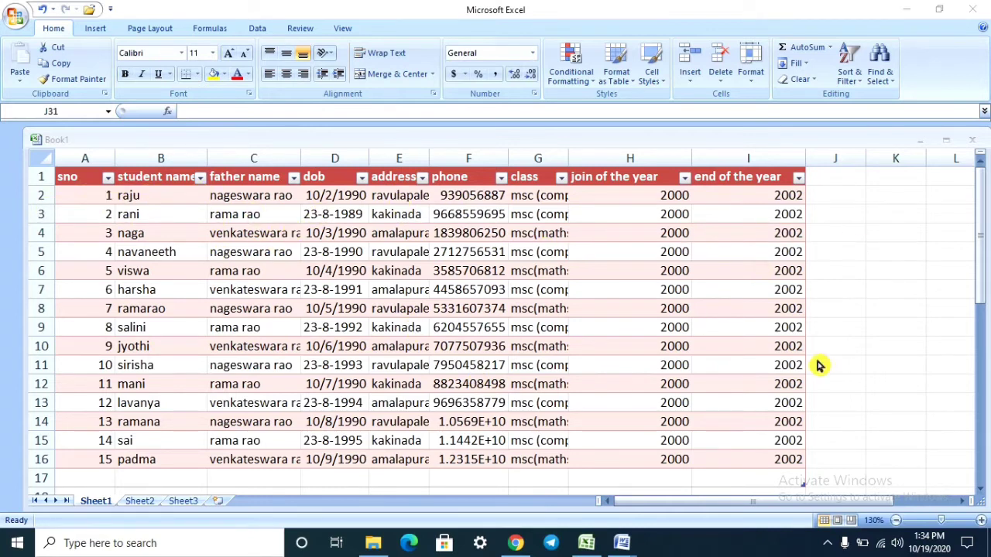
{"action": "left_click", "coordinate": [845, 397]}
{"action": "scroll", "coordinate": [844, 397], "scroll_direction": "down", "scroll_amount": 7}
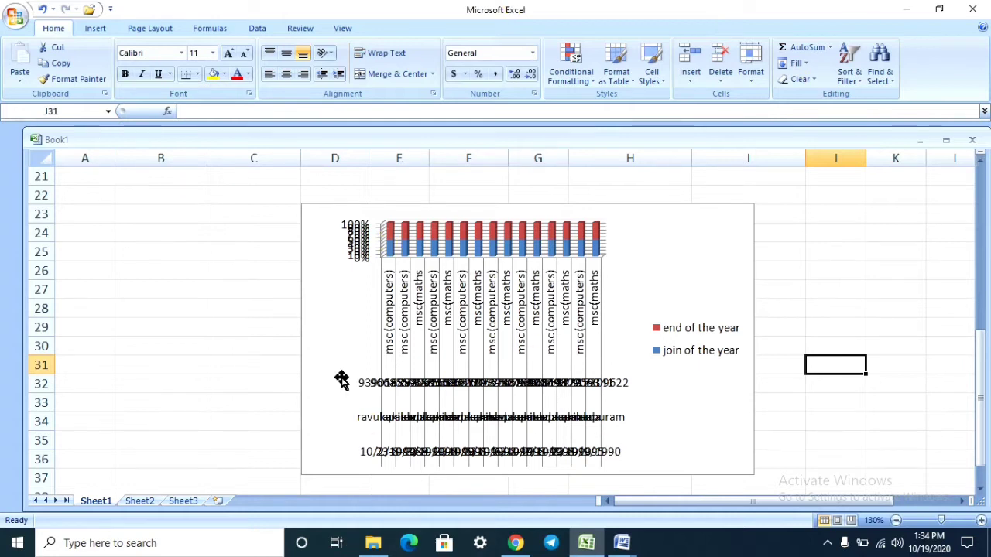
{"action": "scroll", "coordinate": [913, 378], "scroll_direction": "up", "scroll_amount": 7}
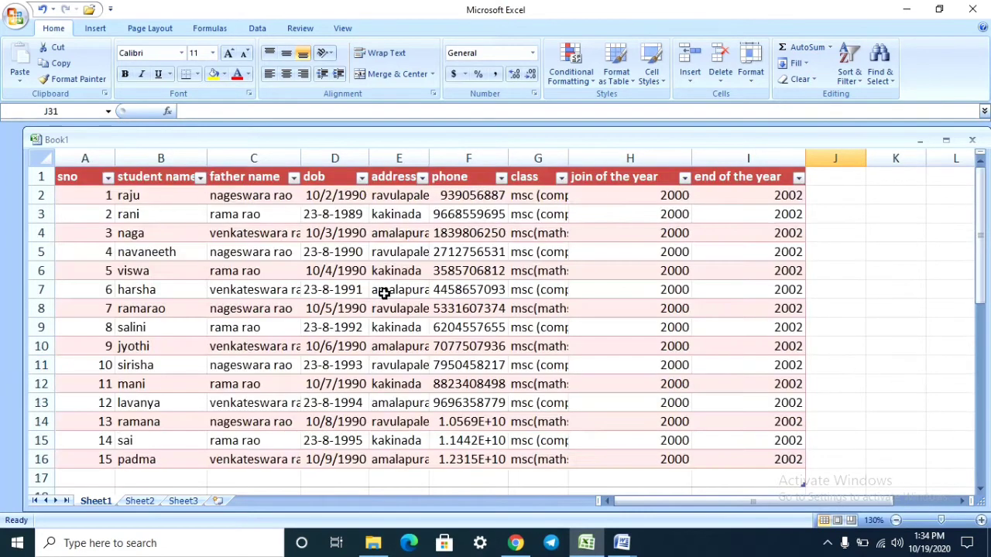
{"action": "scroll", "coordinate": [984, 320], "scroll_direction": "down", "scroll_amount": 7}
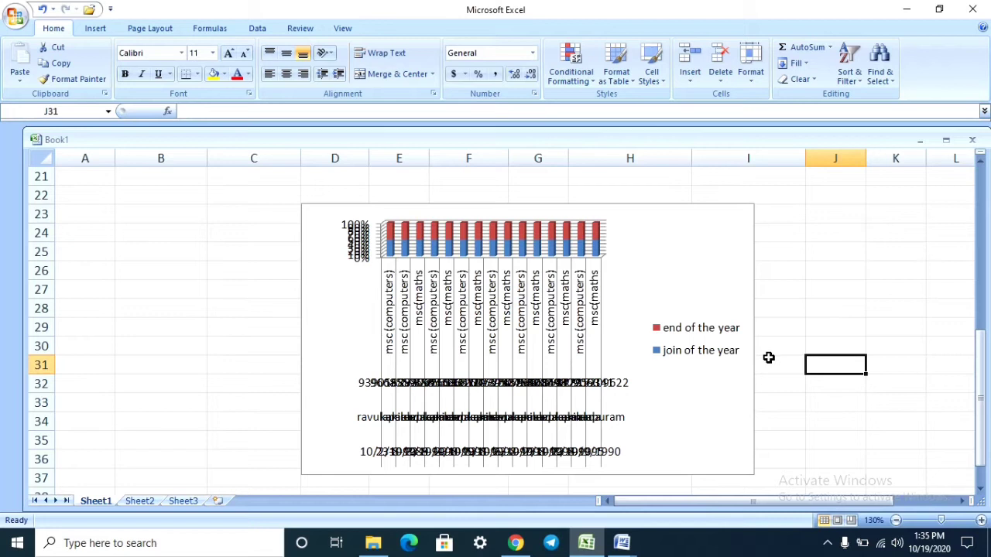
{"action": "scroll", "coordinate": [936, 346], "scroll_direction": "up", "scroll_amount": 7}
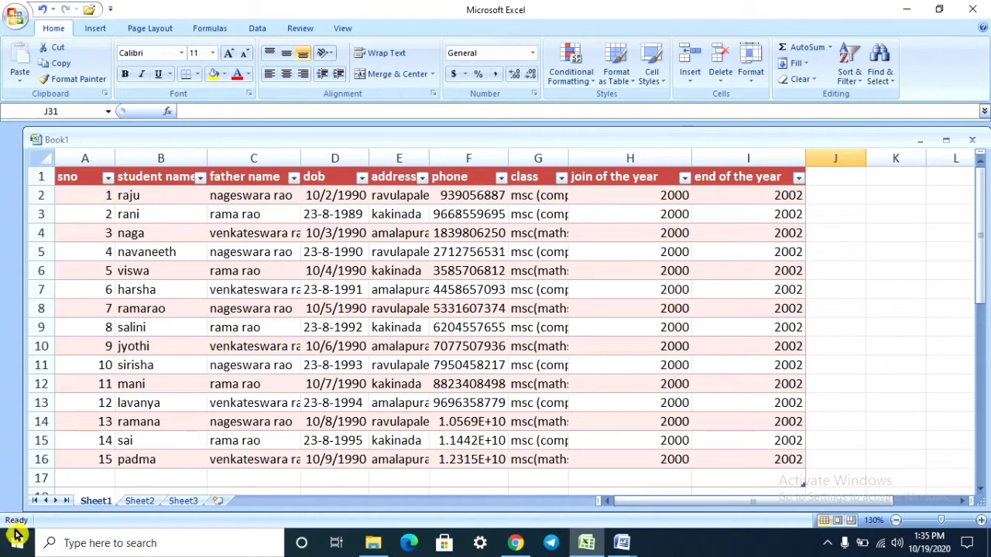
Search Windows for "excel" and launch Microsoft Office Excel 2007 with a new blank workbook
{"action": "left_click", "coordinate": [68, 541]}
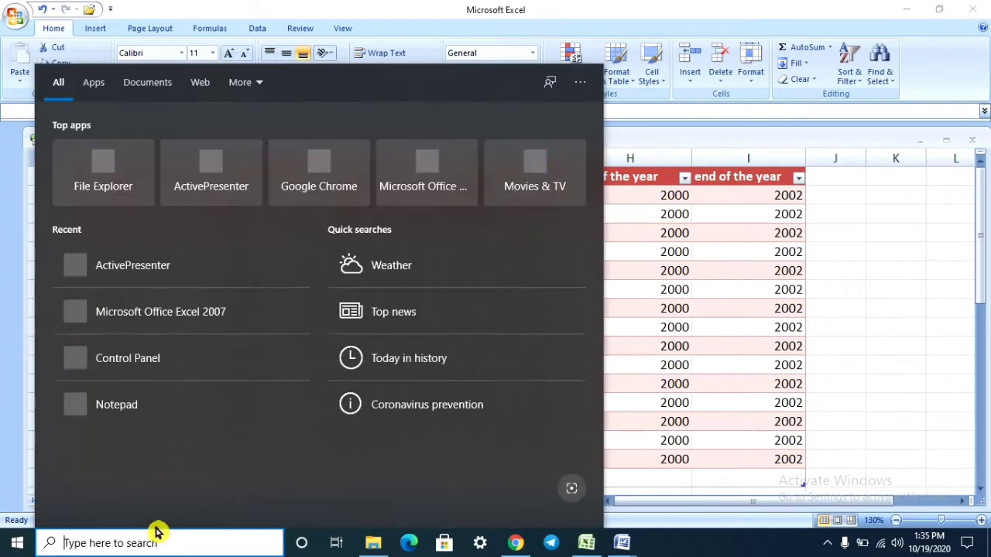
{"action": "type", "text": "excel"}
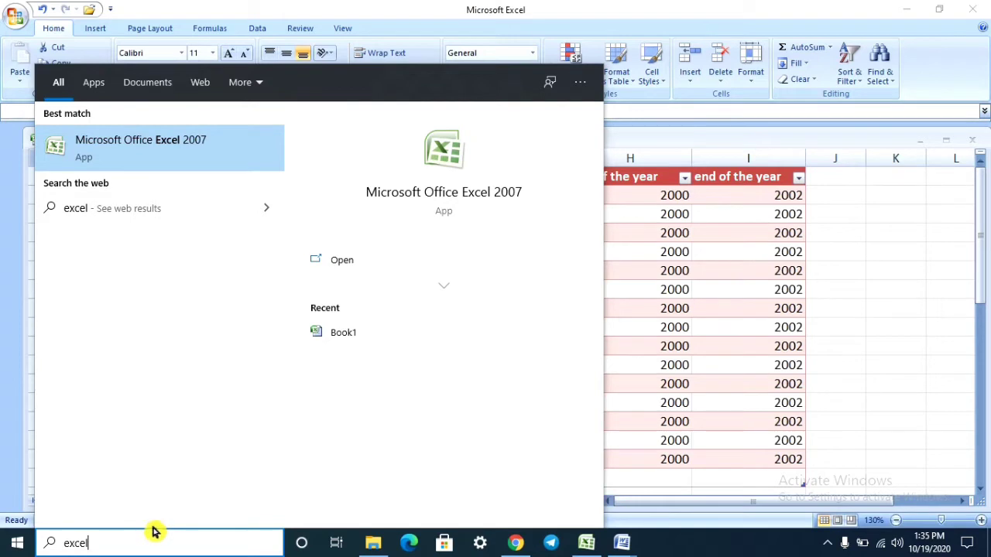
{"action": "left_click", "coordinate": [216, 151]}
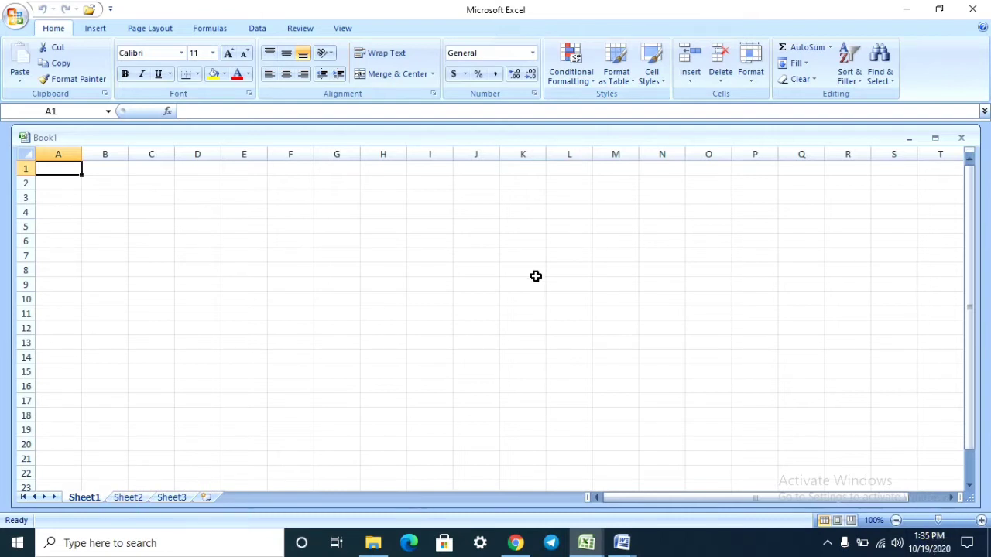
Switch the blank workbook to Sheet3 and set its zoom to 180%
{"action": "left_click", "coordinate": [121, 501]}
{"action": "left_click", "coordinate": [174, 500]}
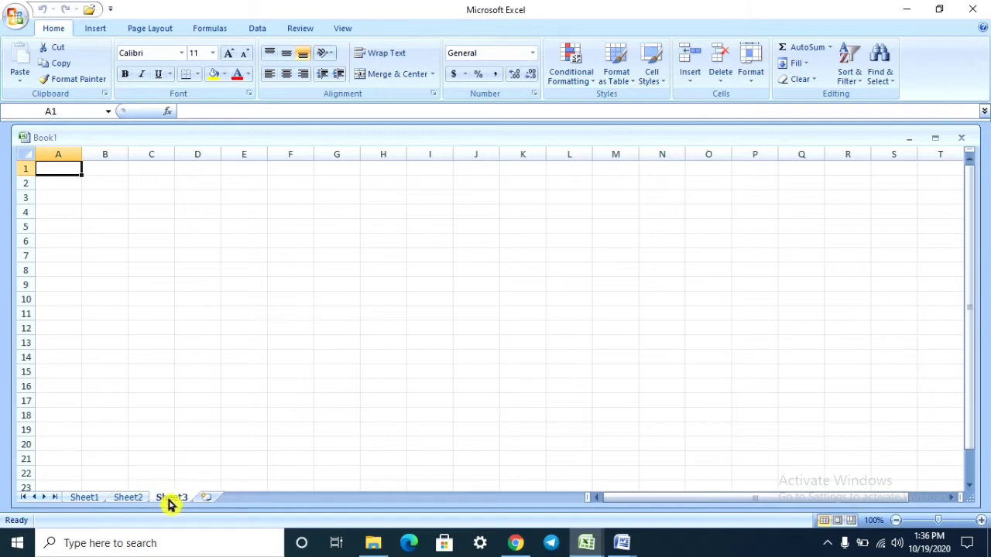
{"action": "left_click", "coordinate": [981, 522]}
{"action": "left_click", "coordinate": [982, 522]}
{"action": "left_click", "coordinate": [980, 523]}
{"action": "left_click", "coordinate": [980, 523]}
{"action": "left_click", "coordinate": [980, 523]}
{"action": "left_click", "coordinate": [980, 523]}
{"action": "left_click", "coordinate": [980, 523]}
{"action": "left_click", "coordinate": [979, 523]}
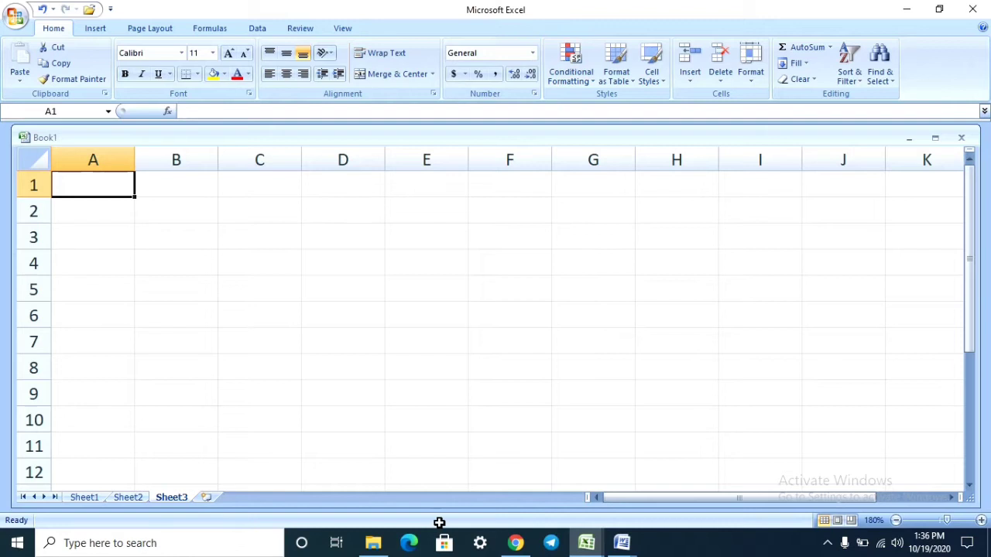
Minimize the blank workbook's window and bring it back to the front
{"action": "left_click", "coordinate": [907, 15]}
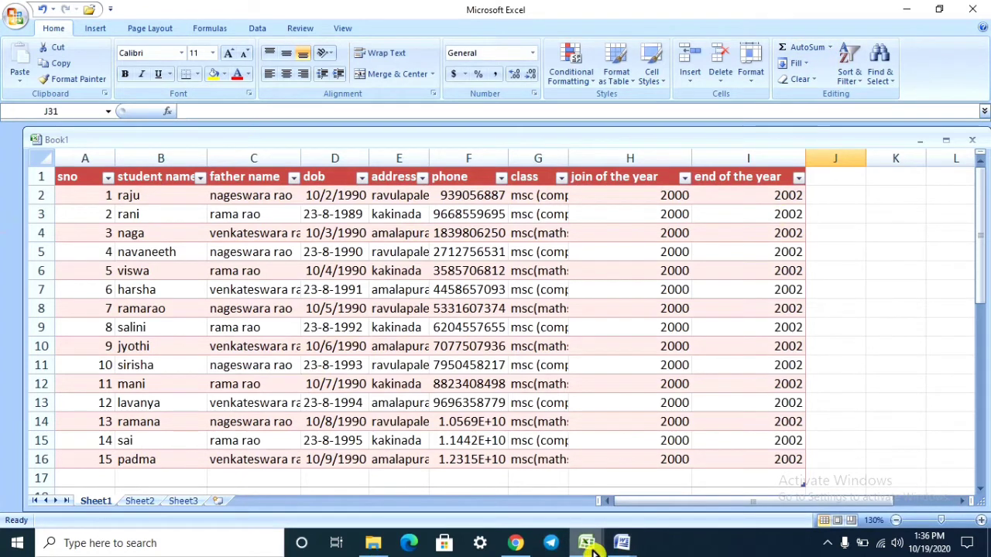
{"action": "mouse_move", "coordinate": [592, 548]}
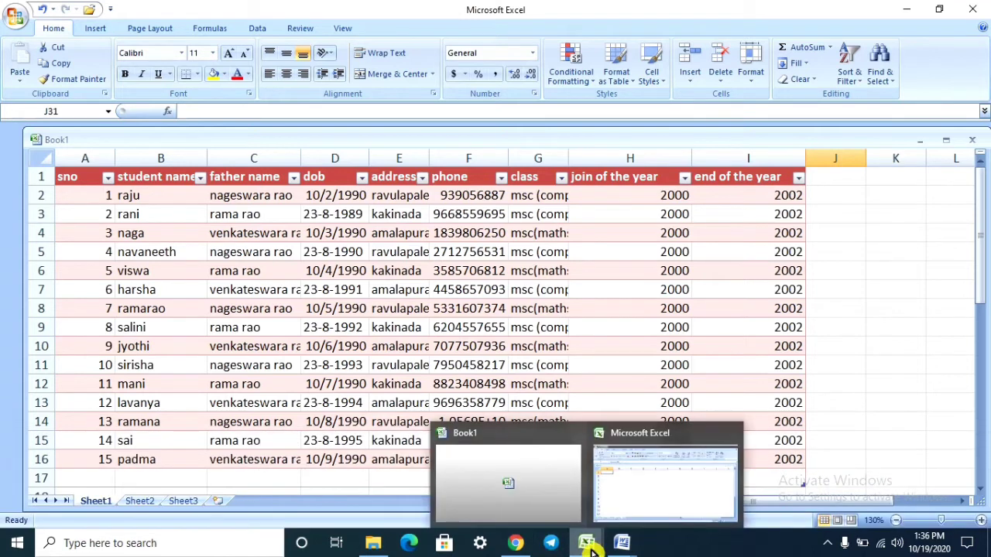
{"action": "left_click", "coordinate": [634, 511]}
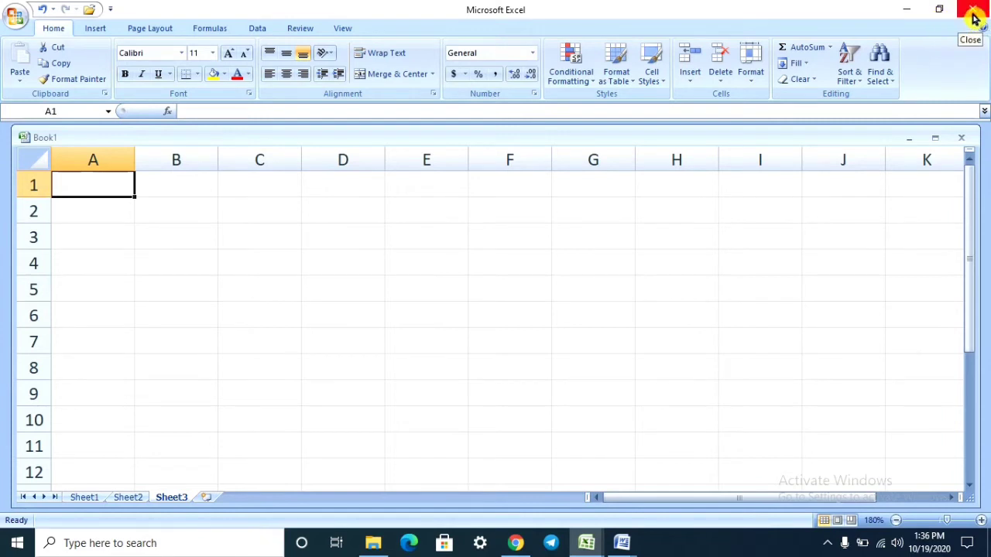
Examine the workbook file commands such as New, Open, Save and Print without running any
{"action": "left_click", "coordinate": [13, 22]}
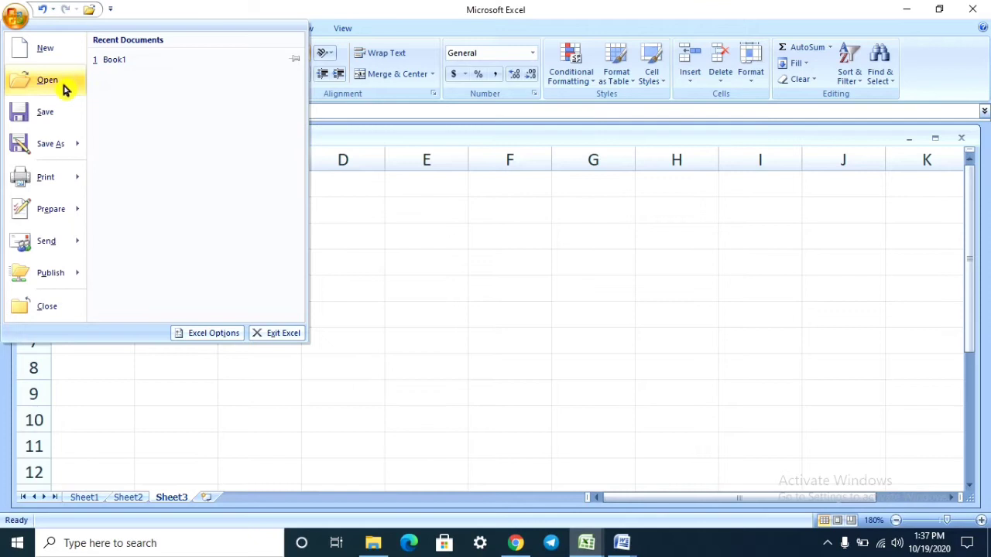
{"action": "mouse_move", "coordinate": [67, 186]}
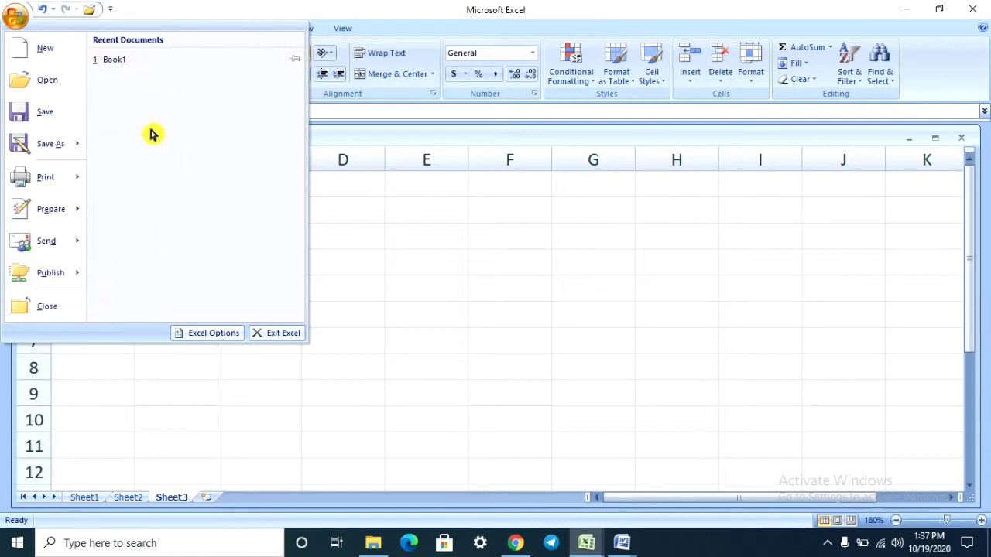
{"action": "left_click", "coordinate": [546, 271]}
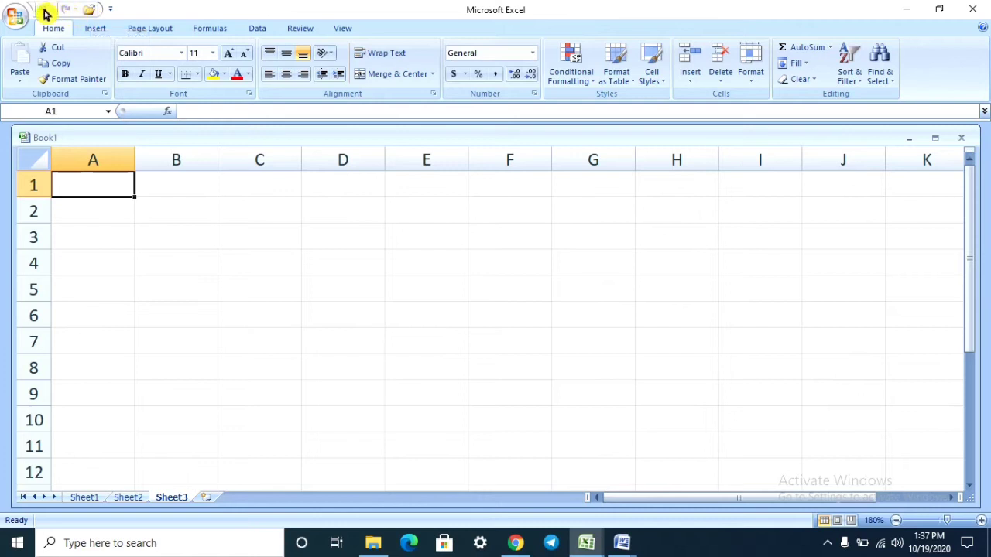
Add the Save command to the Quick Access Toolbar and remove the Open command from it
{"action": "left_click", "coordinate": [112, 16]}
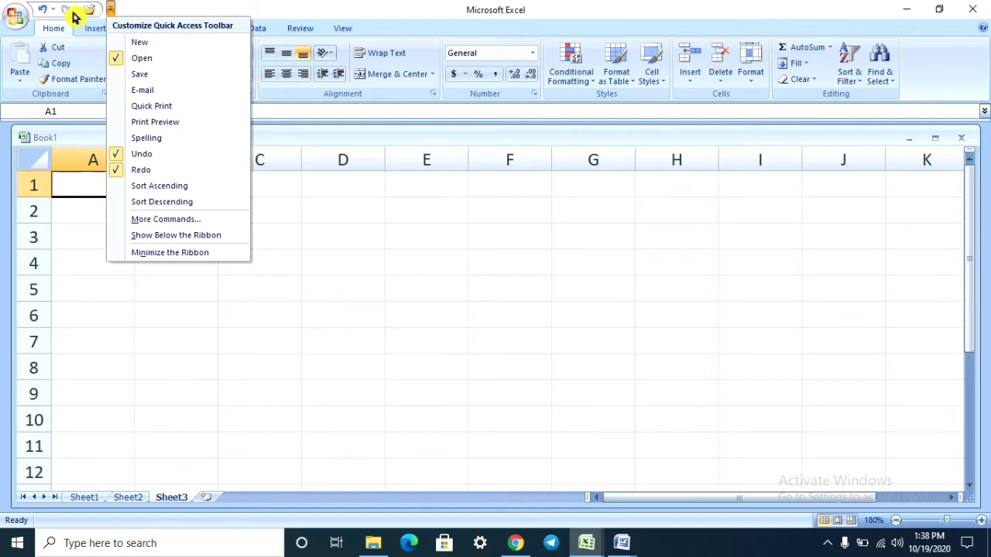
{"action": "left_click", "coordinate": [123, 76]}
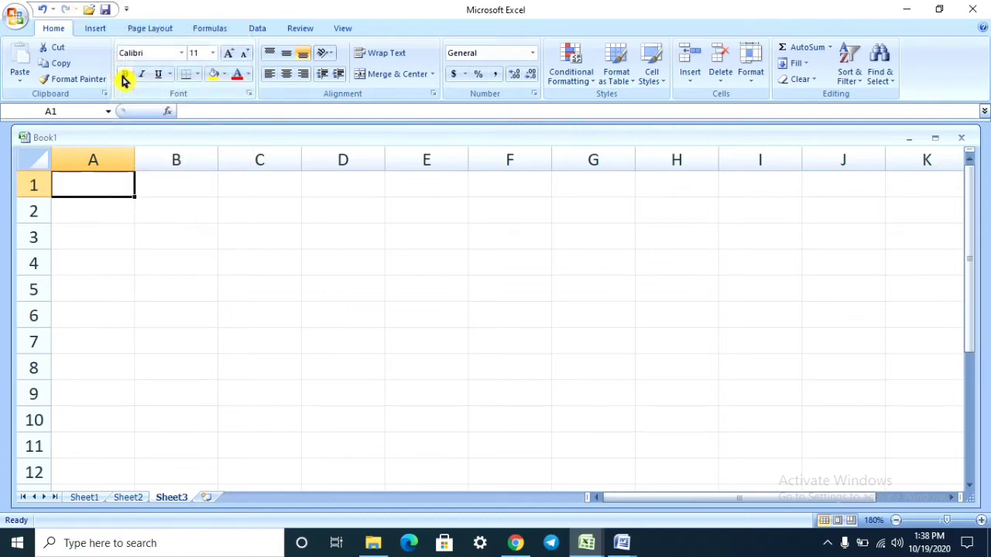
{"action": "left_click", "coordinate": [126, 9]}
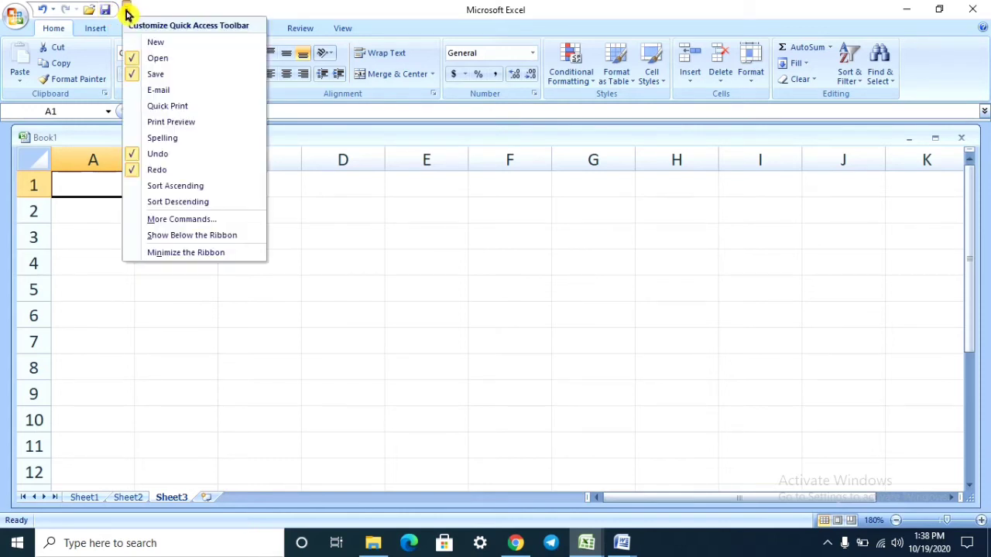
{"action": "left_click", "coordinate": [134, 64]}
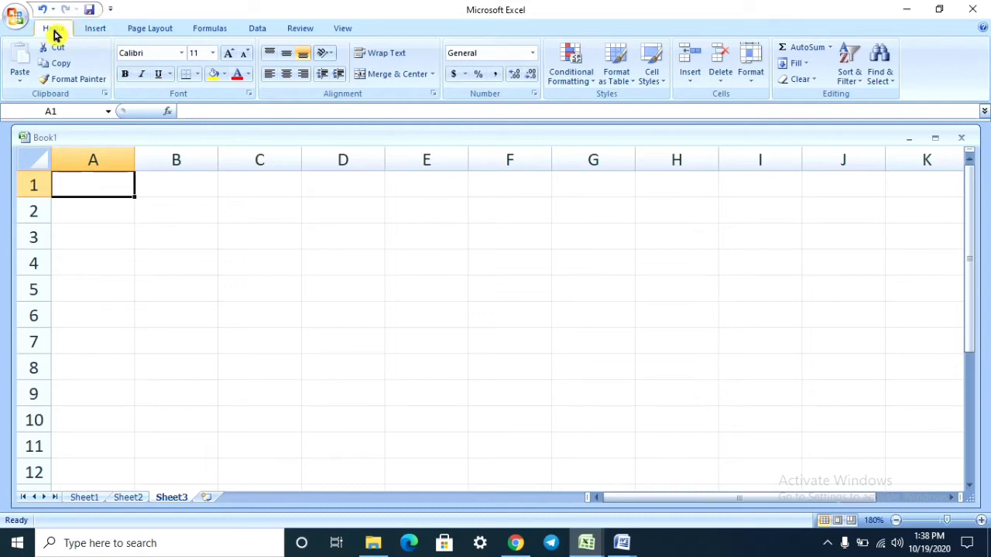
Examine the Insert, Page Layout, Formulas, Data, Review and View command sets, and return to the Home commands
{"action": "left_click", "coordinate": [101, 34]}
{"action": "left_click", "coordinate": [152, 33]}
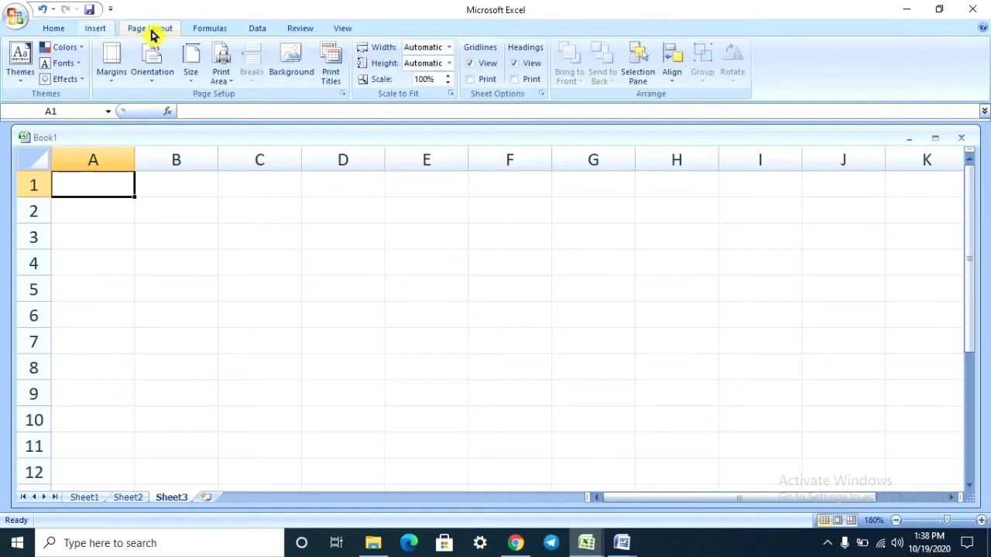
{"action": "left_click", "coordinate": [223, 34]}
{"action": "left_click", "coordinate": [260, 31]}
{"action": "left_click", "coordinate": [307, 31]}
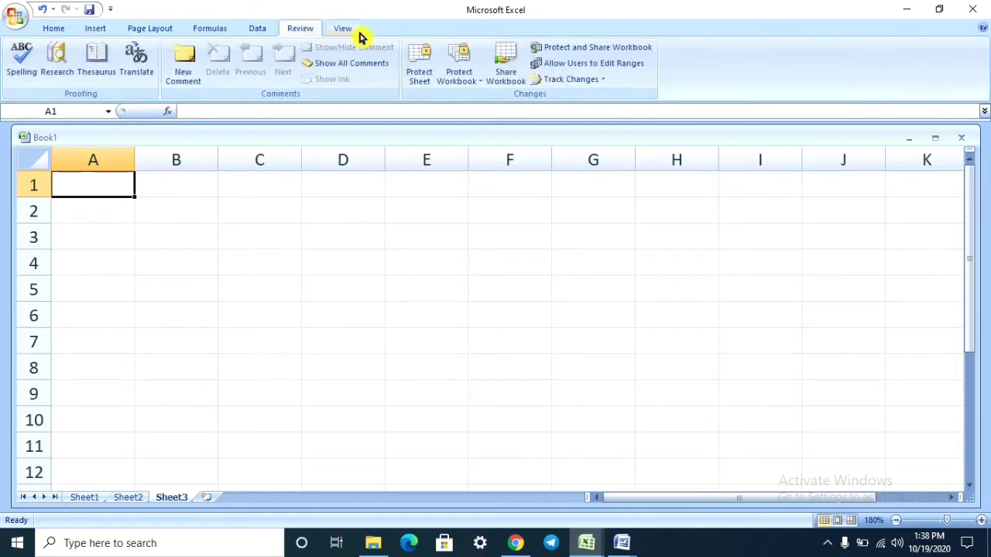
{"action": "left_click", "coordinate": [348, 34]}
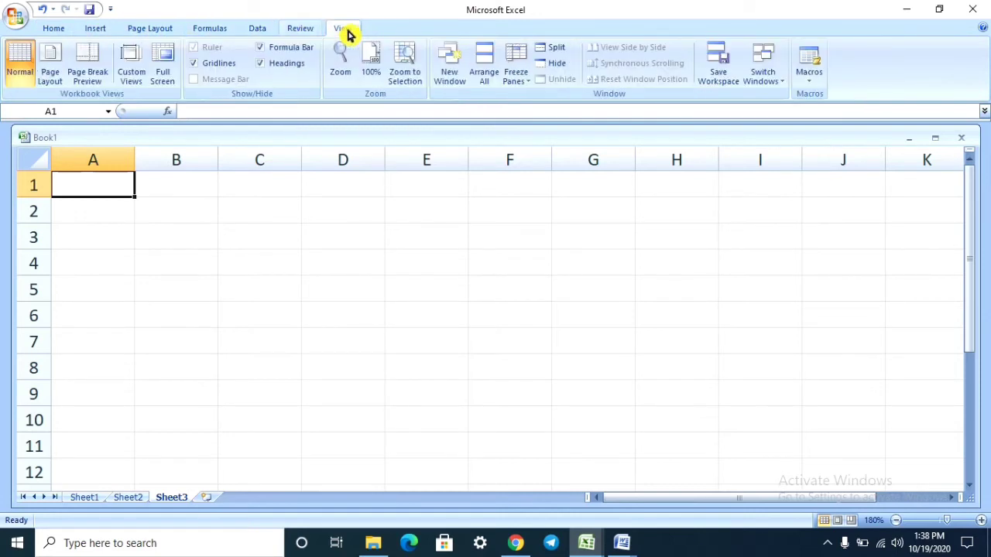
{"action": "left_click", "coordinate": [50, 30]}
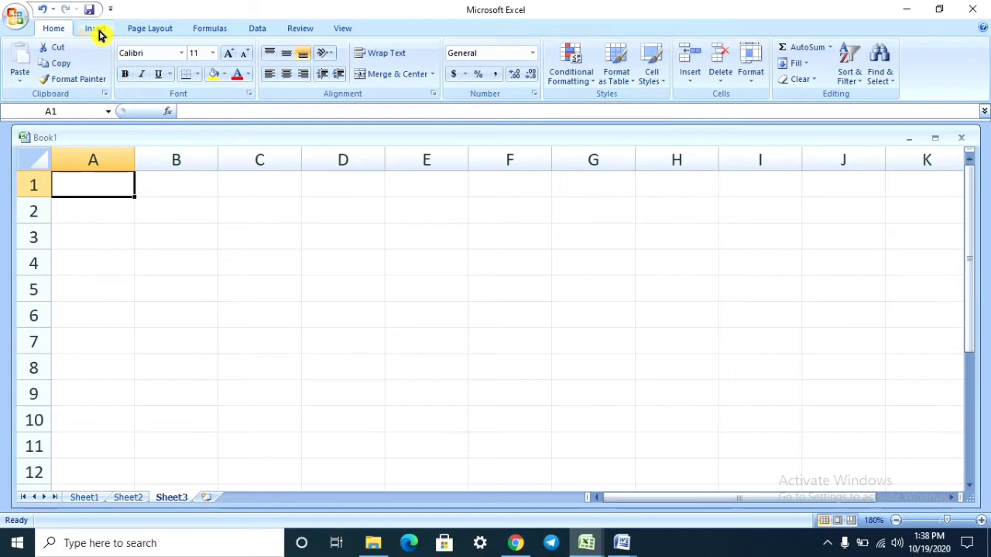
Look through the Page Layout commands and built-in theme fonts, and return to the Home command groups
{"action": "left_click", "coordinate": [143, 33]}
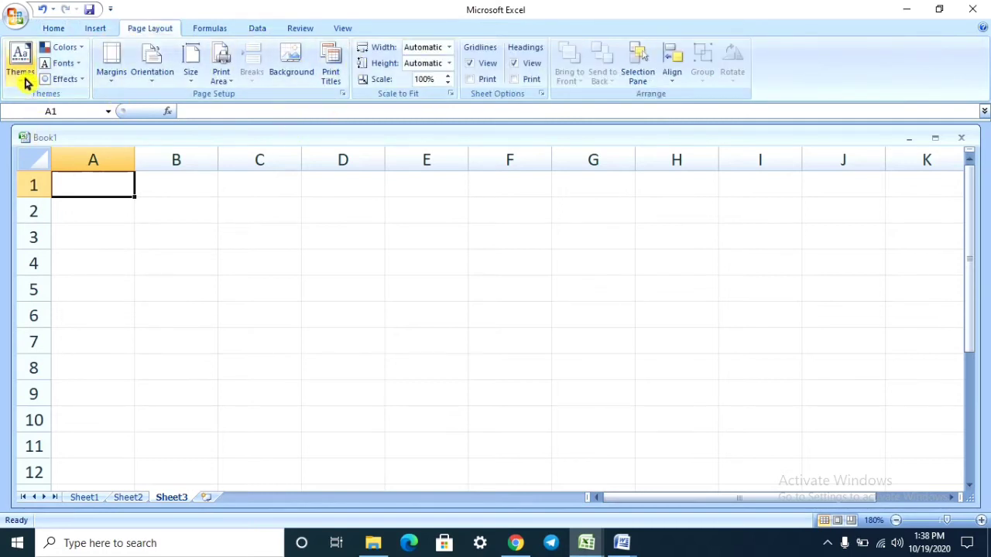
{"action": "left_click", "coordinate": [52, 62]}
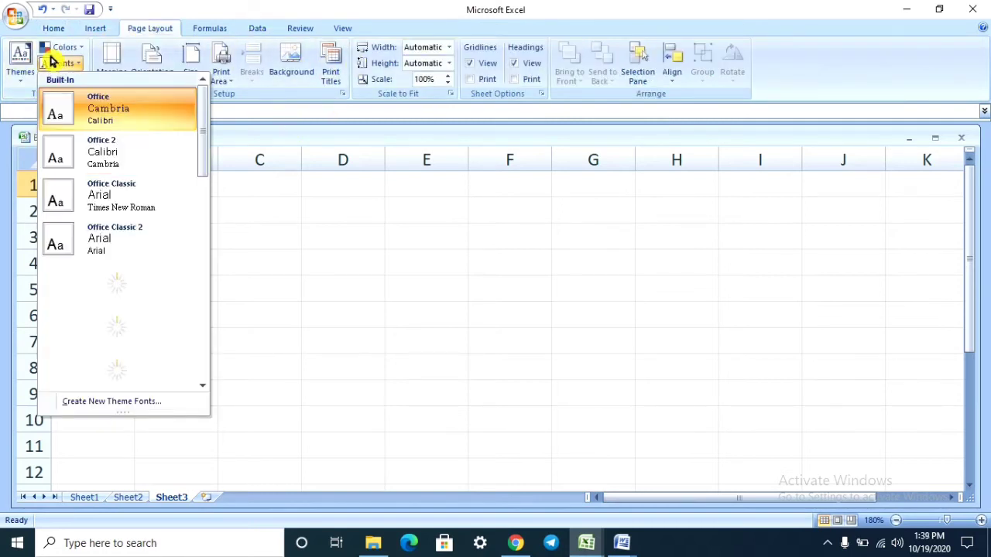
{"action": "left_click", "coordinate": [376, 273]}
{"action": "left_click", "coordinate": [53, 30]}
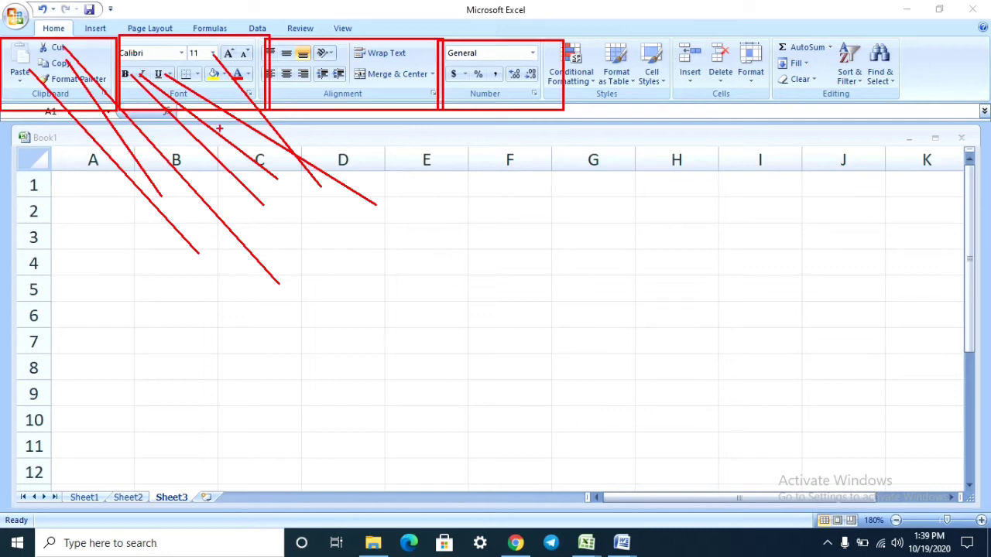
{"action": "key", "text": "Escape"}
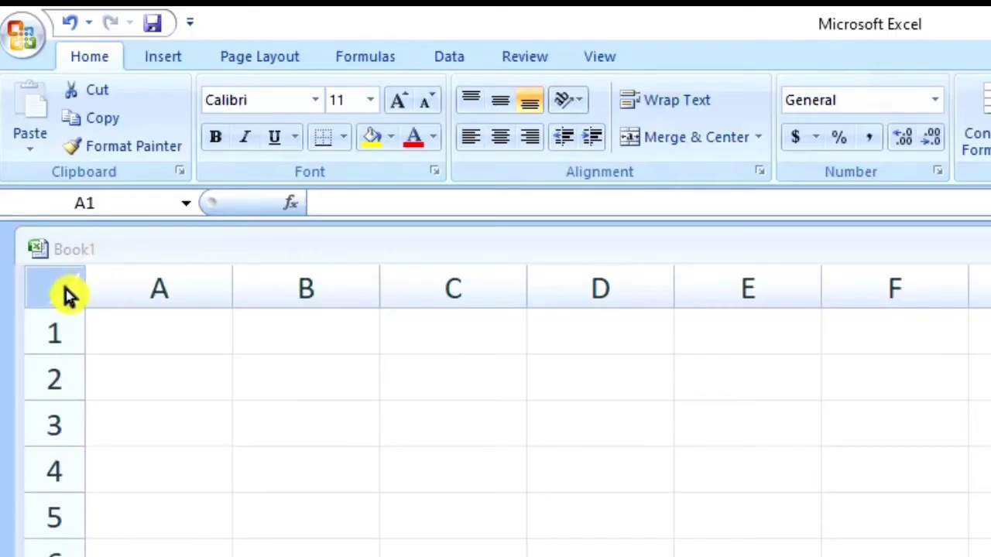
Select every cell of Sheet3, and clear that selection by choosing cell B4
{"action": "left_click", "coordinate": [41, 164]}
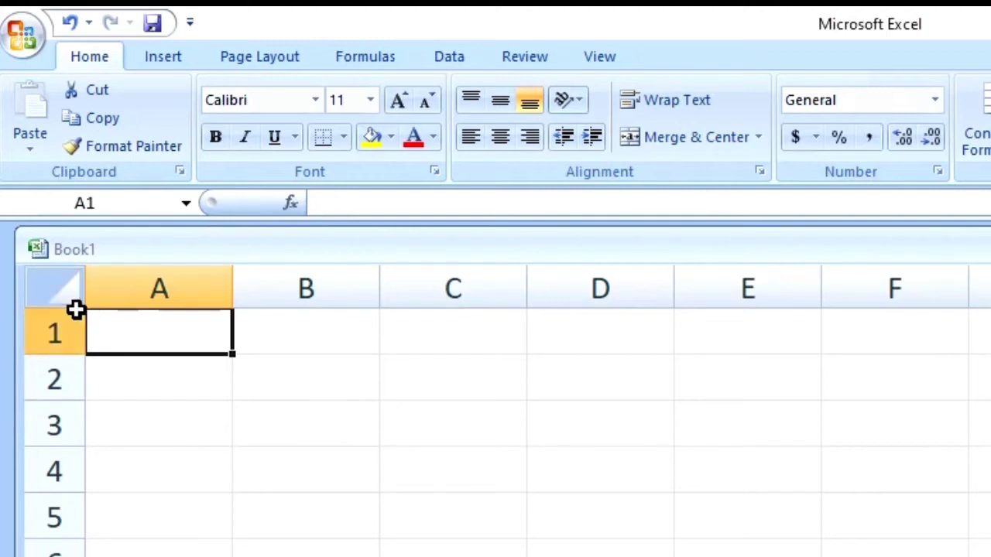
{"action": "left_click", "coordinate": [68, 299]}
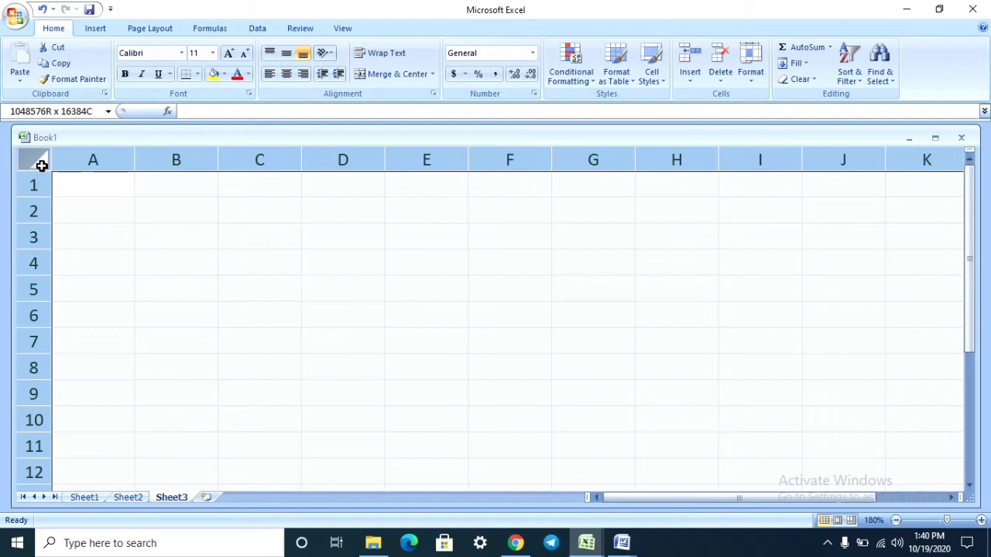
{"action": "left_click_drag", "start_coordinate": [42, 165], "coordinate": [41, 163]}
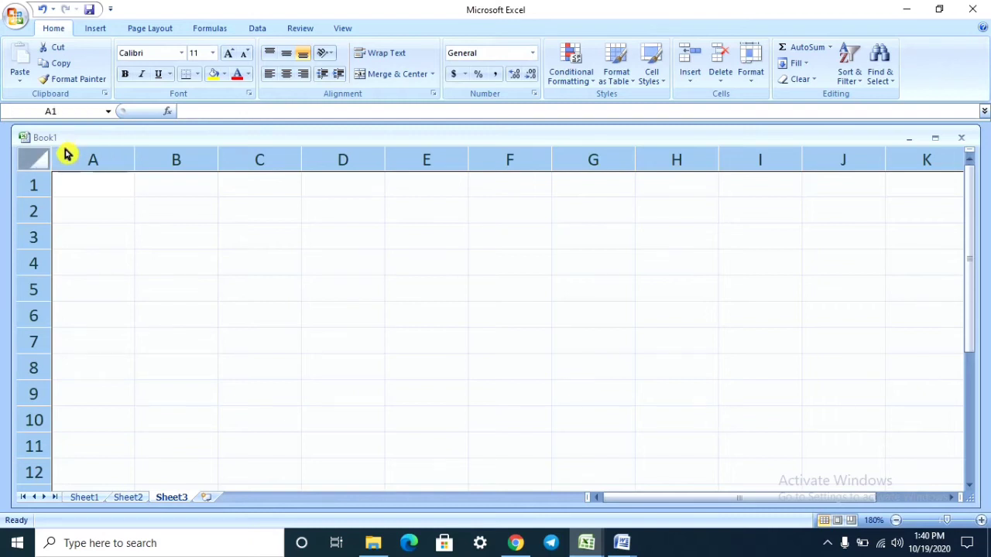
{"action": "left_click", "coordinate": [38, 160]}
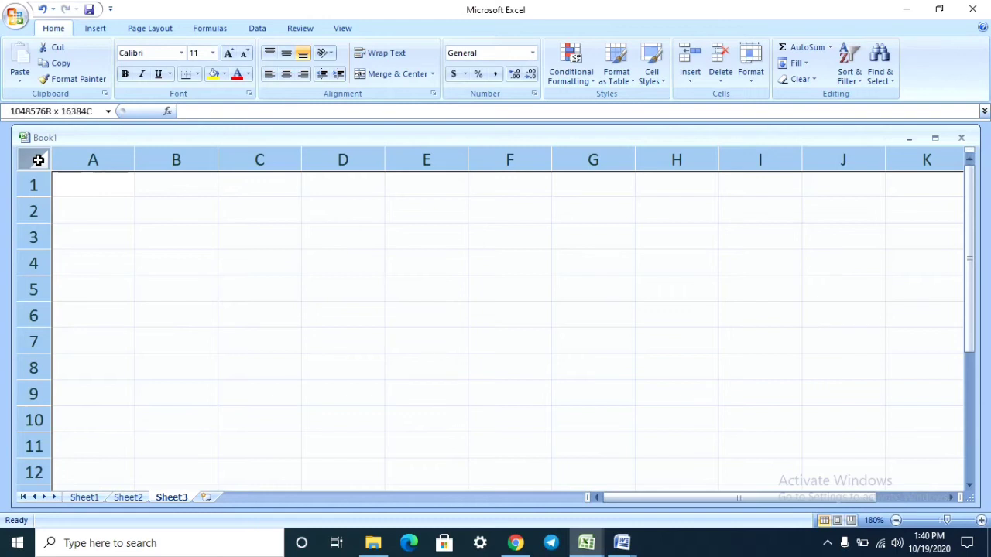
{"action": "left_click", "coordinate": [214, 266]}
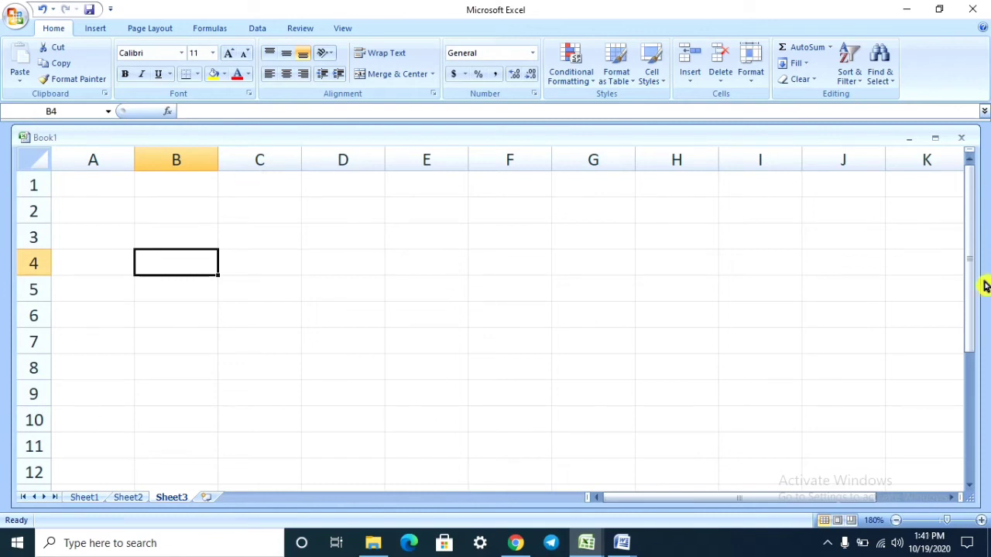
Scroll Sheet3 vertically to row 9 and horizontally to column C
{"action": "left_click_drag", "start_coordinate": [969, 250], "coordinate": [968, 362]}
{"action": "left_click_drag", "start_coordinate": [779, 499], "coordinate": [849, 503]}
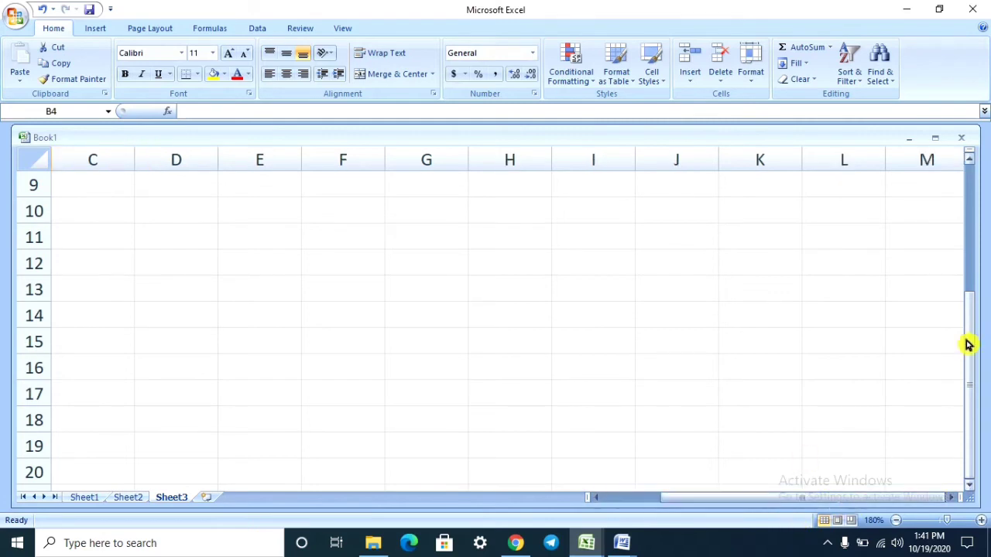
Scroll Sheet3 vertically back to row 1 and select cell J7
{"action": "left_click_drag", "start_coordinate": [969, 361], "coordinate": [980, 240]}
{"action": "mouse_move", "coordinate": [785, 501]}
{"action": "left_mouse_down"}
{"action": "mouse_move", "coordinate": [726, 508]}
{"action": "mouse_move", "coordinate": [789, 502]}
{"action": "left_mouse_up"}
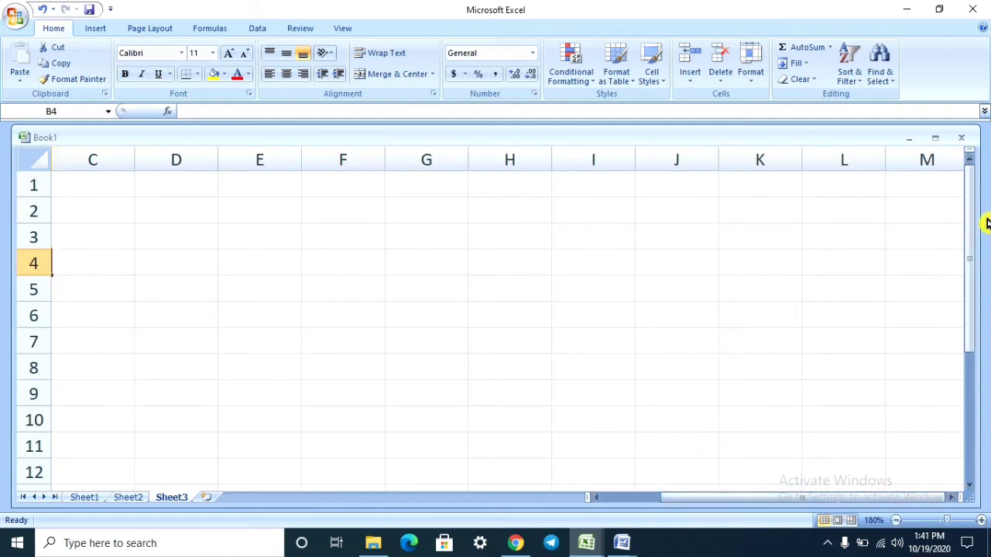
{"action": "mouse_move", "coordinate": [796, 503]}
{"action": "left_mouse_down"}
{"action": "mouse_move", "coordinate": [747, 507]}
{"action": "mouse_move", "coordinate": [779, 502]}
{"action": "left_mouse_up"}
{"action": "left_click", "coordinate": [697, 340]}
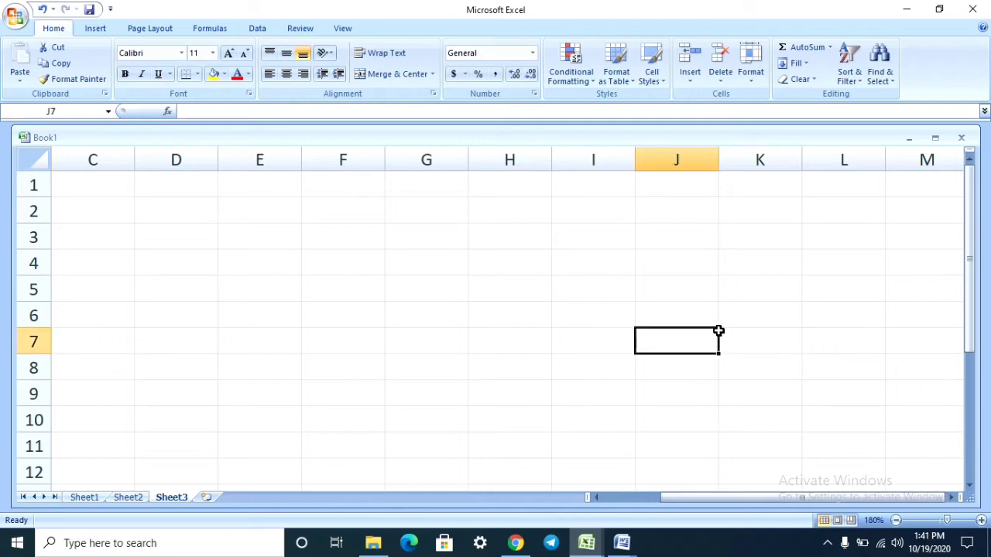
Switch back and forth among Sheet1, Sheet2 and Sheet3 to compare them, and return to Sheet3
{"action": "left_click", "coordinate": [78, 498]}
{"action": "left_click", "coordinate": [128, 500]}
{"action": "left_click", "coordinate": [171, 499]}
{"action": "left_click", "coordinate": [129, 500]}
{"action": "left_click", "coordinate": [82, 499]}
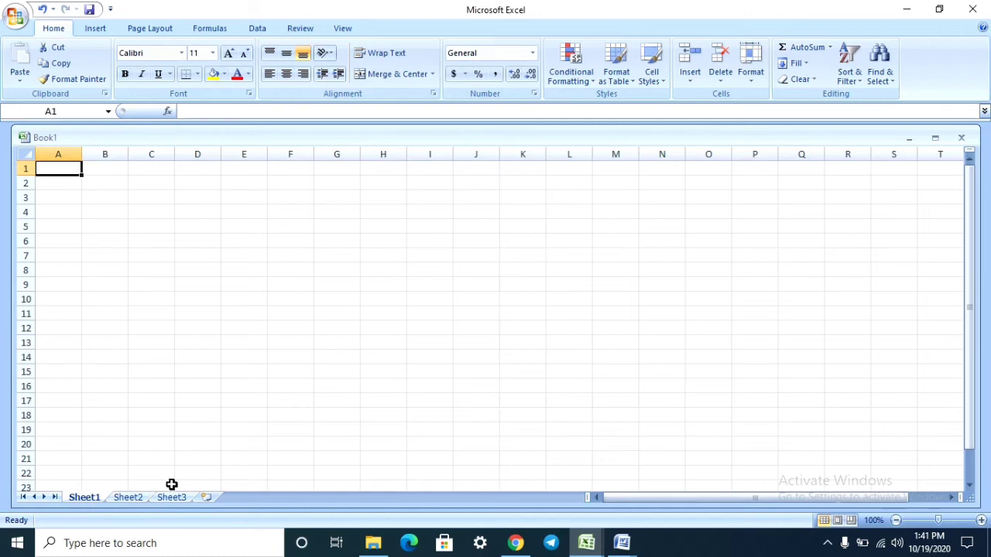
{"action": "left_click", "coordinate": [184, 503]}
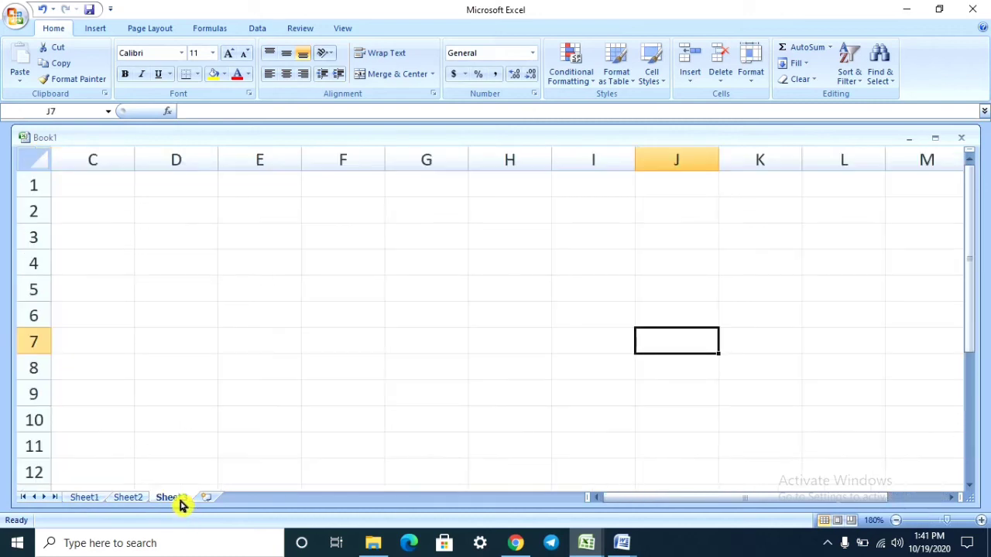
{"action": "left_click", "coordinate": [85, 499]}
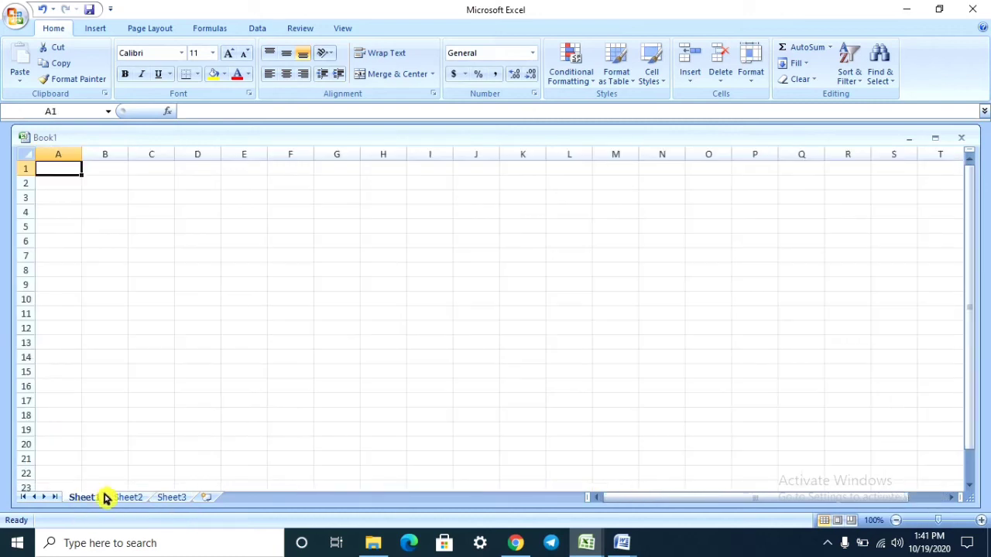
{"action": "left_click", "coordinate": [116, 500]}
{"action": "left_click", "coordinate": [171, 498]}
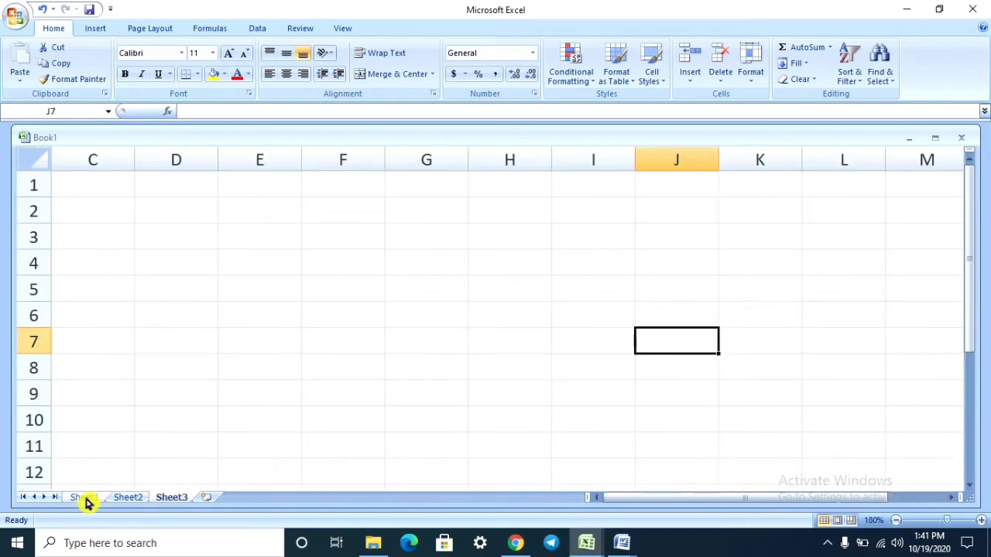
{"action": "left_click", "coordinate": [87, 499]}
{"action": "left_click", "coordinate": [133, 500]}
{"action": "left_click", "coordinate": [171, 497]}
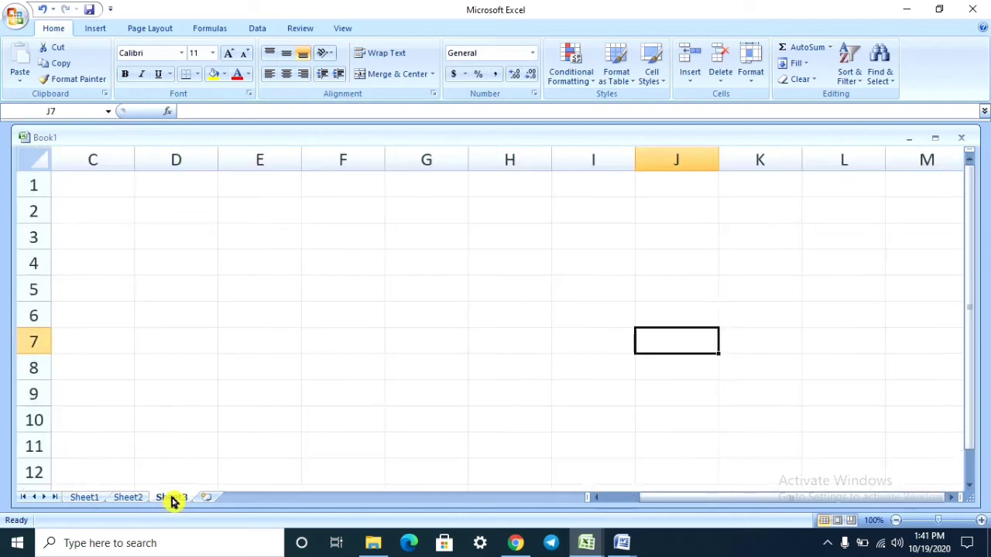
Select cells F4, E3, G3, I4 and D3 of Sheet3 one after another
{"action": "left_click", "coordinate": [351, 270]}
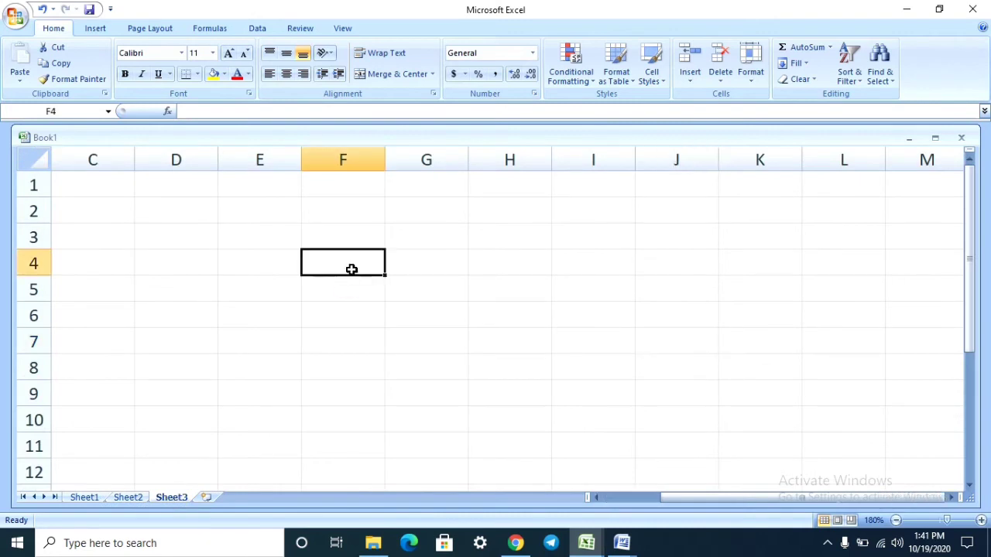
{"action": "left_click", "coordinate": [266, 238]}
{"action": "left_click", "coordinate": [442, 240]}
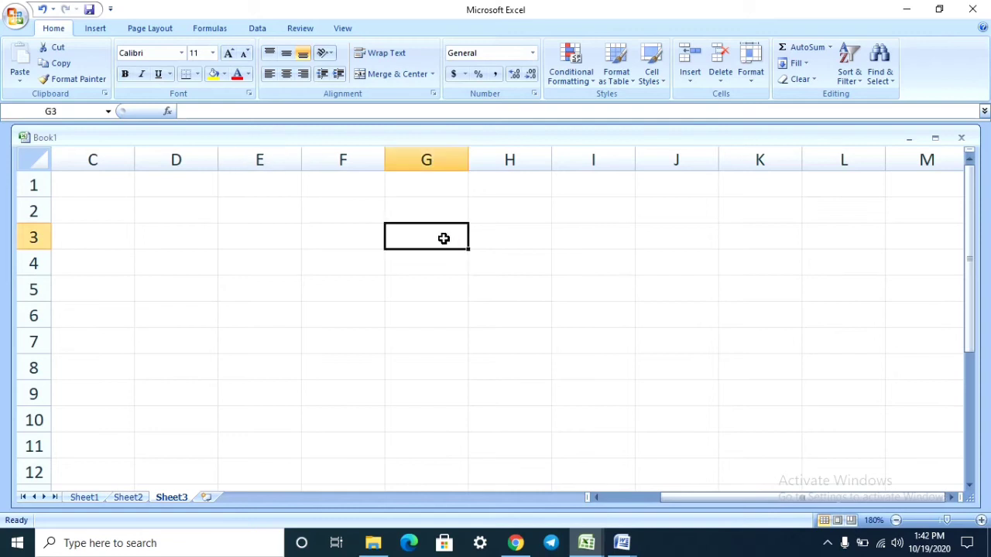
{"action": "left_click", "coordinate": [556, 256]}
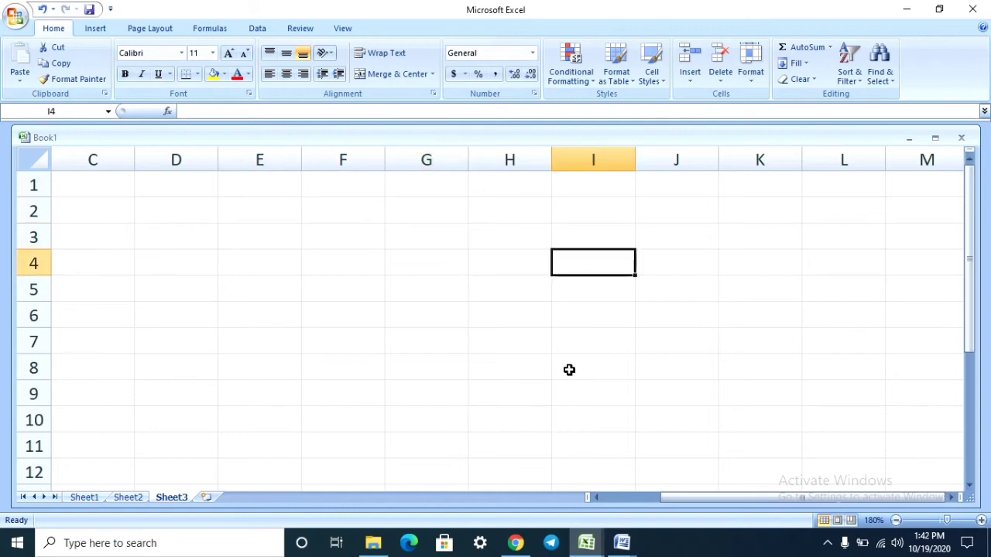
{"action": "left_click", "coordinate": [168, 239]}
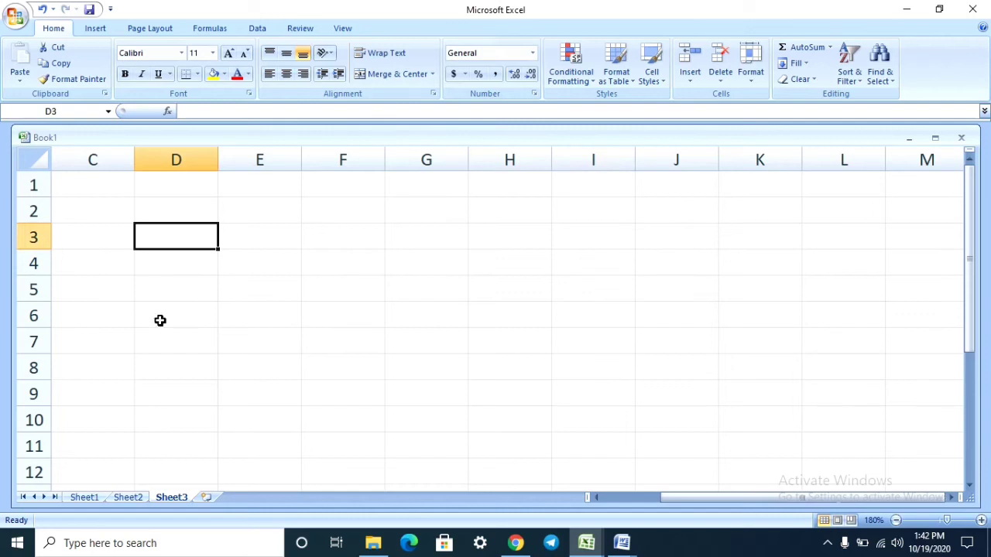
Examine the Name Box addresses of cells E3, F3, H2, D1, E4, H5, F8 and E8 in turn
{"action": "left_click", "coordinate": [293, 243]}
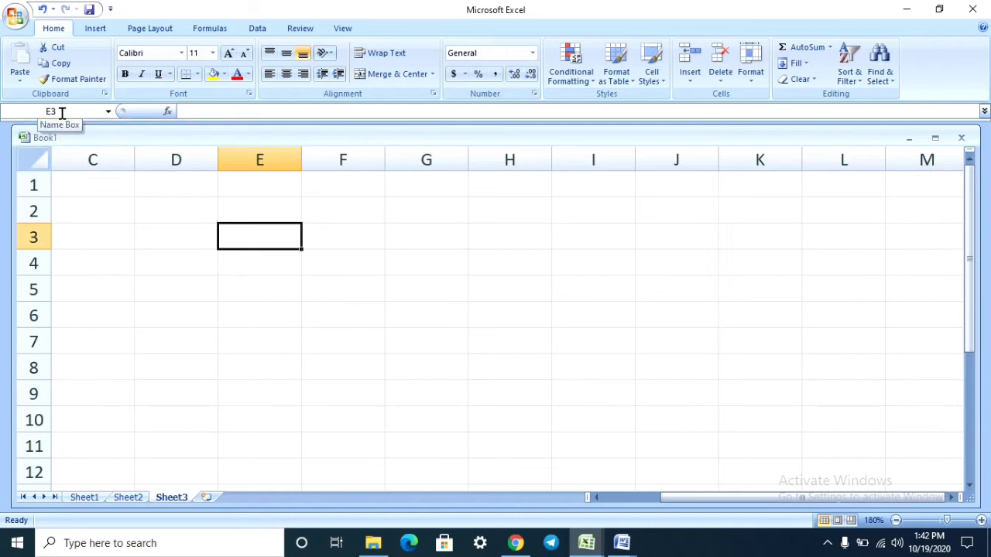
{"action": "left_click", "coordinate": [381, 238]}
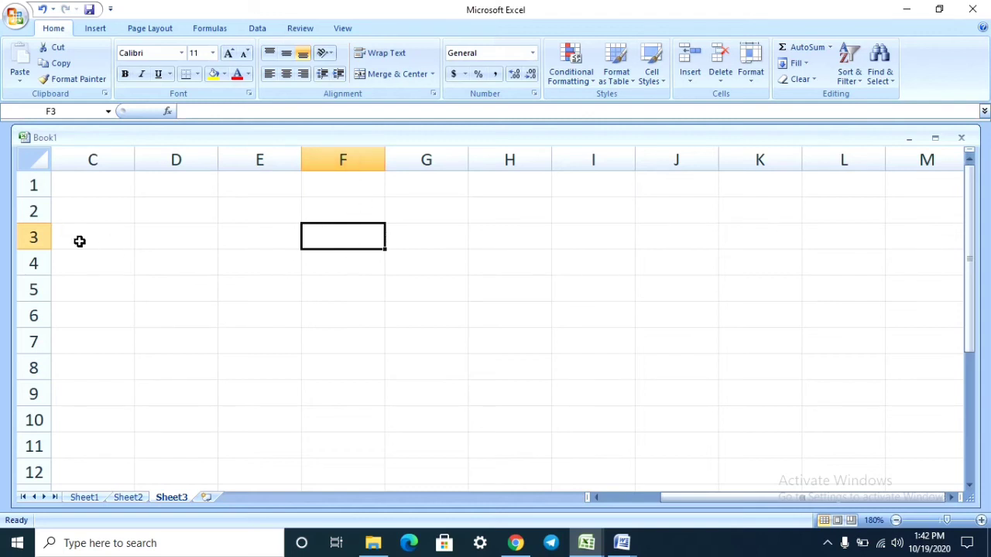
{"action": "left_click", "coordinate": [516, 218]}
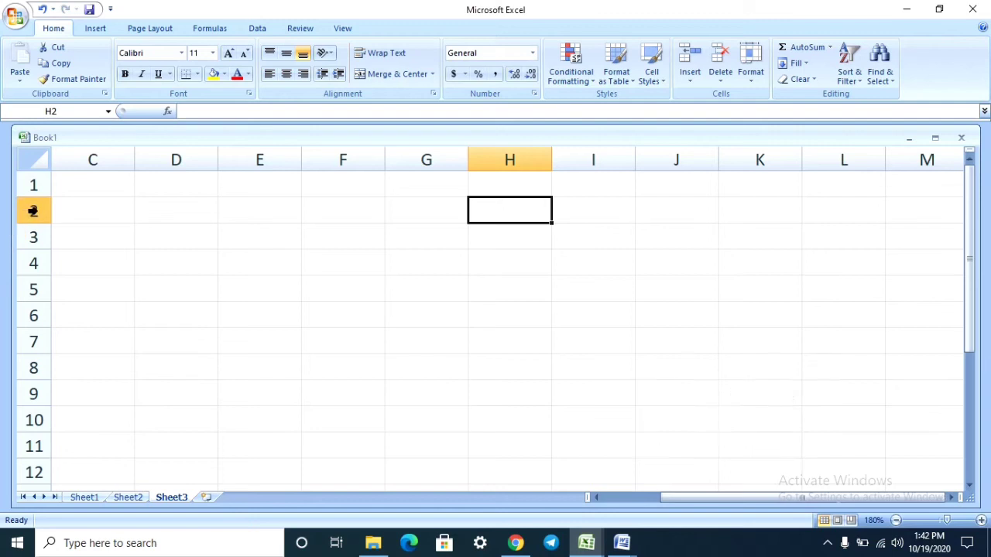
{"action": "left_click", "coordinate": [183, 180]}
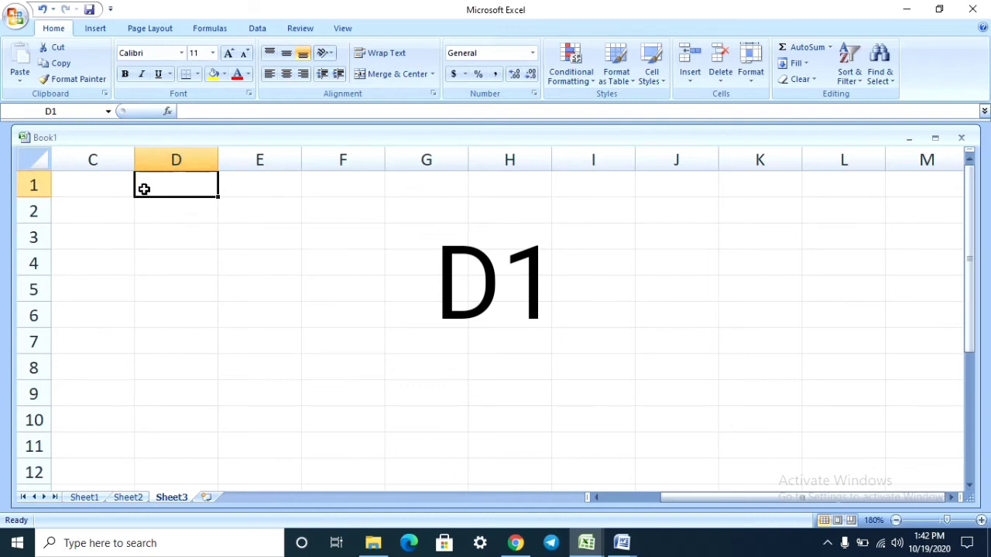
{"action": "left_click", "coordinate": [267, 274]}
{"action": "left_click", "coordinate": [516, 290]}
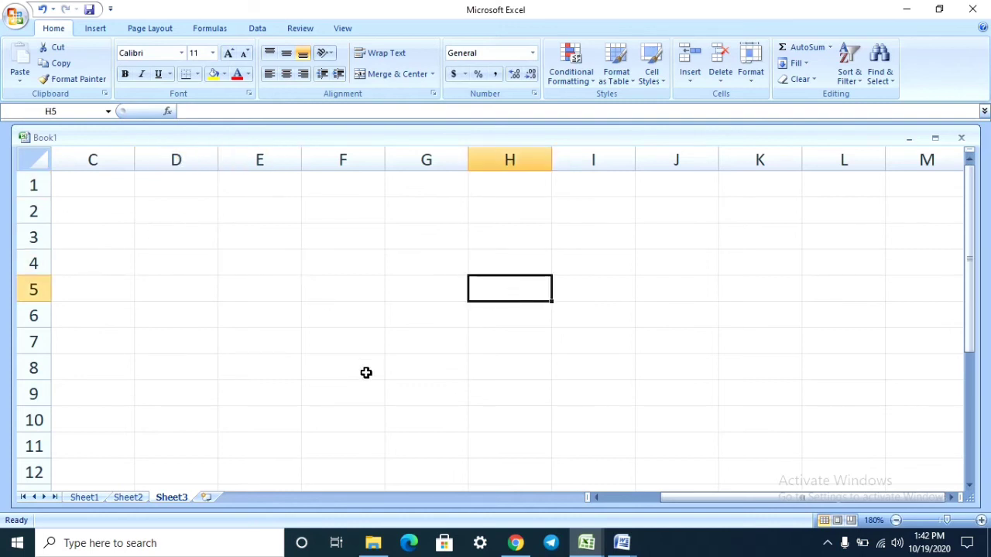
{"action": "left_click", "coordinate": [366, 372]}
{"action": "left_click", "coordinate": [263, 376]}
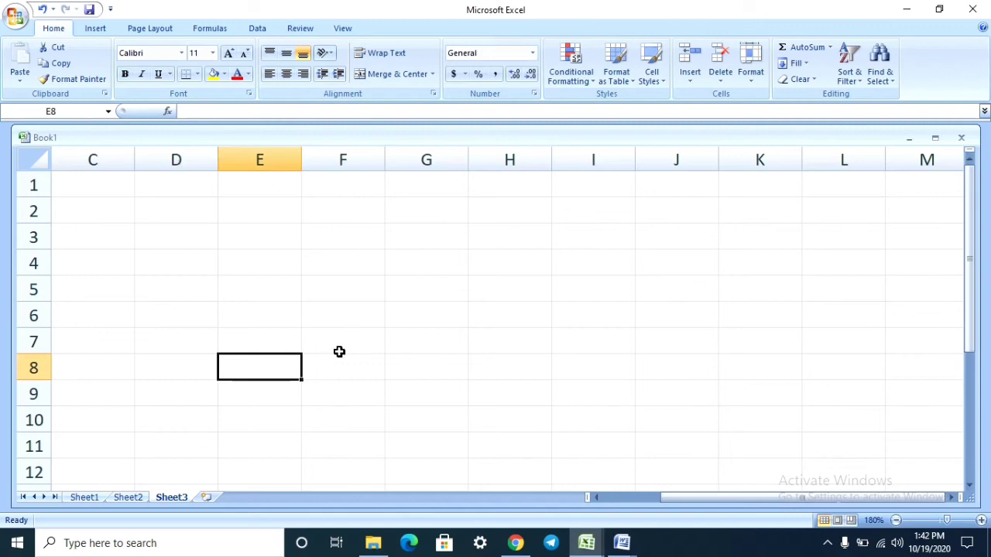
Enter the sample text "dfjdkjkffddsfffff" in cell G4 of Sheet3 and move to cell H4
{"action": "left_click", "coordinate": [389, 274]}
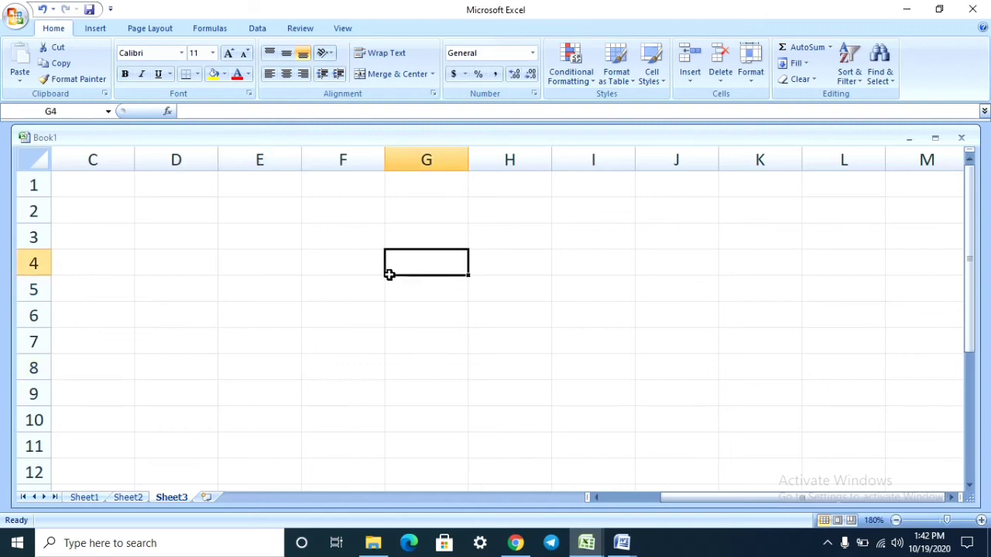
{"action": "type", "text": "dfjdkjkf"}
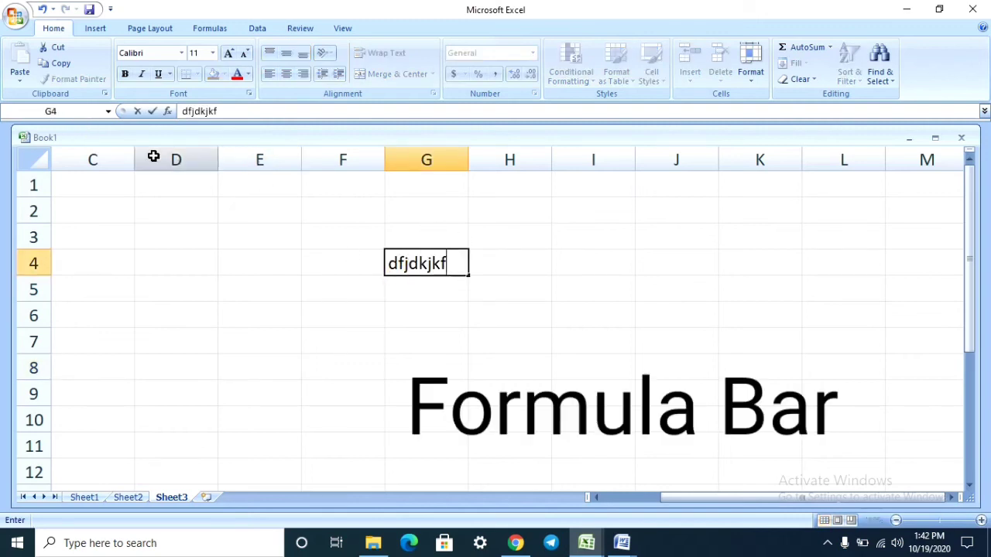
{"action": "type", "text": "fdds"}
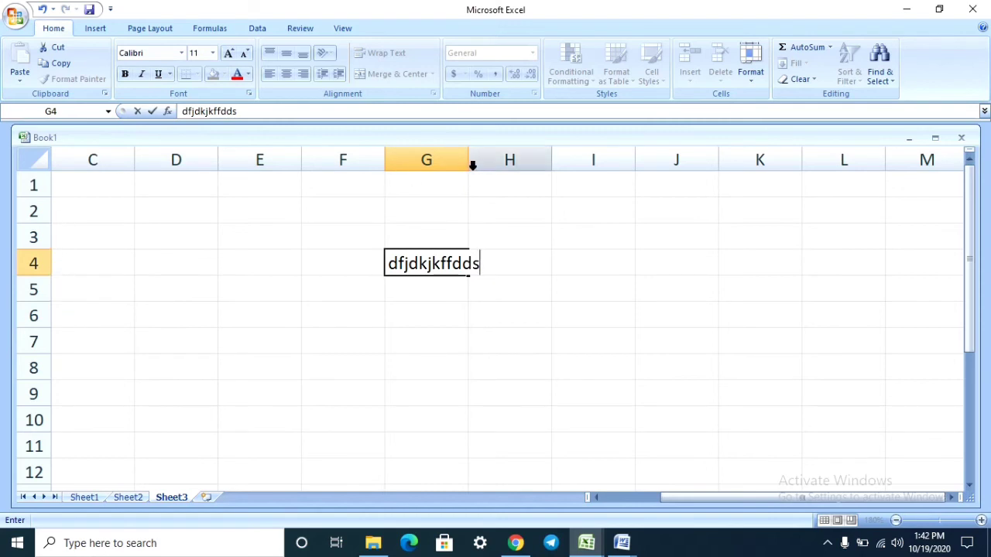
{"action": "type", "text": "fffff"}
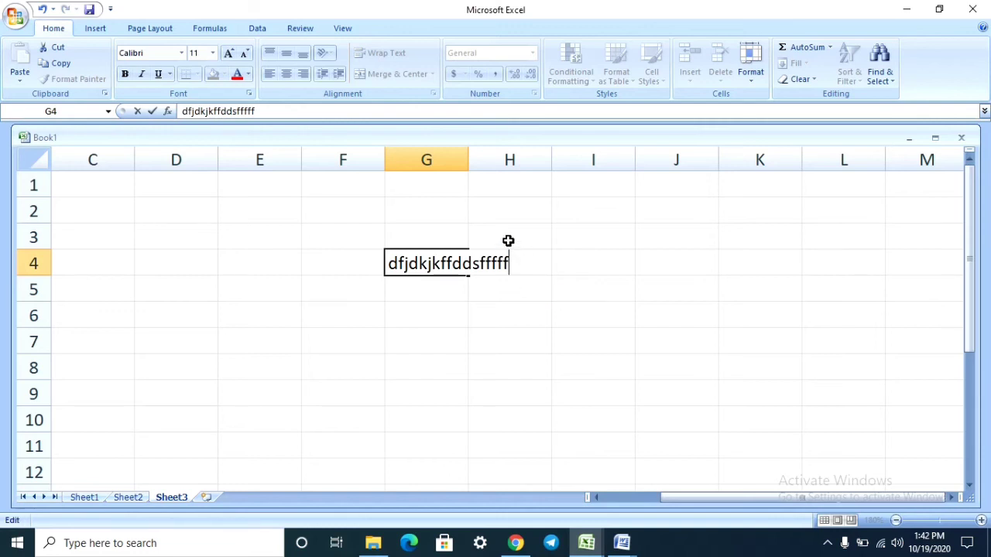
{"action": "left_click", "coordinate": [508, 238]}
{"action": "left_click", "coordinate": [535, 276]}
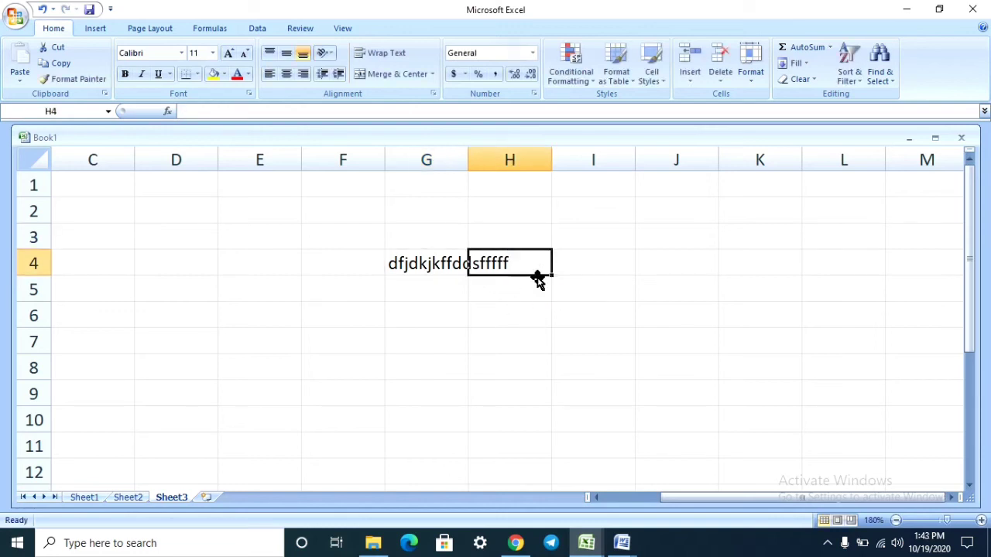
Widen column G until the text in G4 fits inside it, and make row 4 several times taller
{"action": "left_click", "coordinate": [428, 264]}
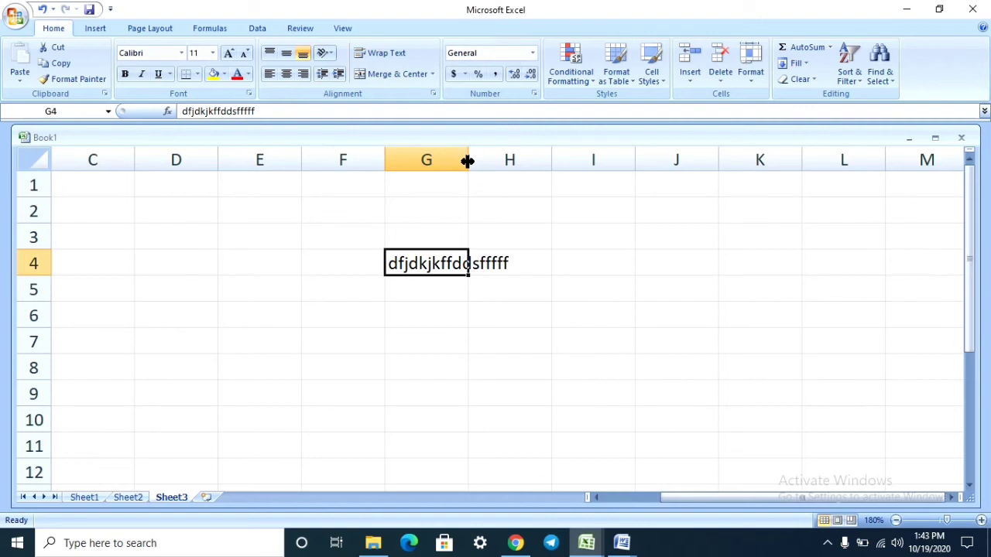
{"action": "left_click_drag", "start_coordinate": [467, 161], "coordinate": [538, 167]}
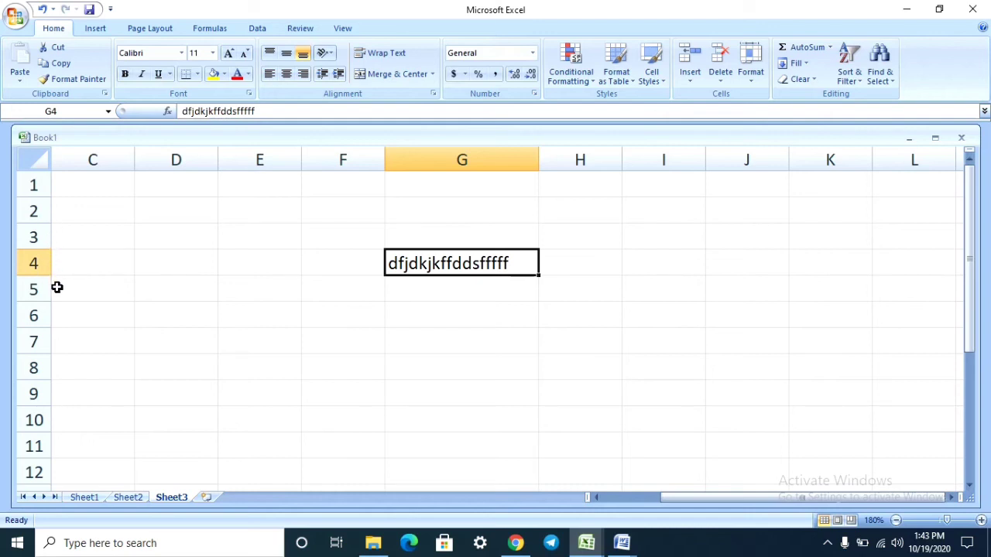
{"action": "left_click_drag", "start_coordinate": [51, 279], "coordinate": [51, 359]}
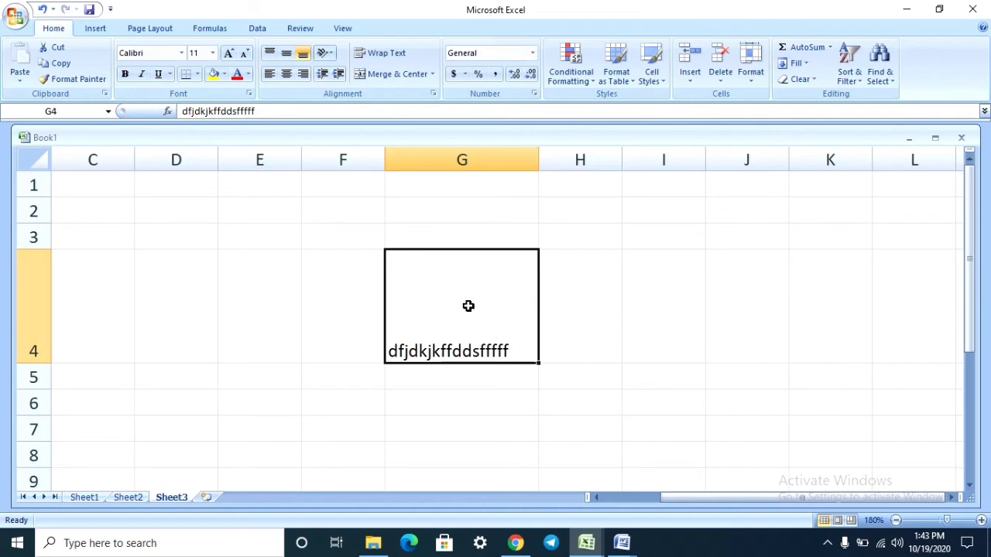
{"action": "left_click", "coordinate": [634, 219]}
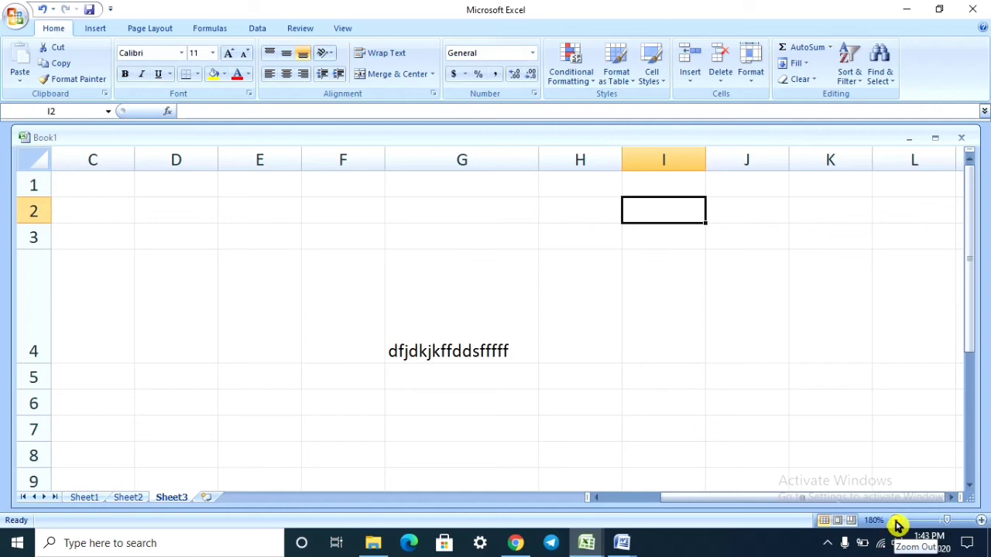
Zoom Sheet3 in to 280%
{"action": "left_click", "coordinate": [980, 522]}
{"action": "left_click", "coordinate": [980, 521]}
{"action": "left_click", "coordinate": [981, 522]}
{"action": "left_click", "coordinate": [981, 521]}
{"action": "left_click", "coordinate": [981, 522]}
{"action": "left_click", "coordinate": [981, 522]}
{"action": "left_click", "coordinate": [981, 522]}
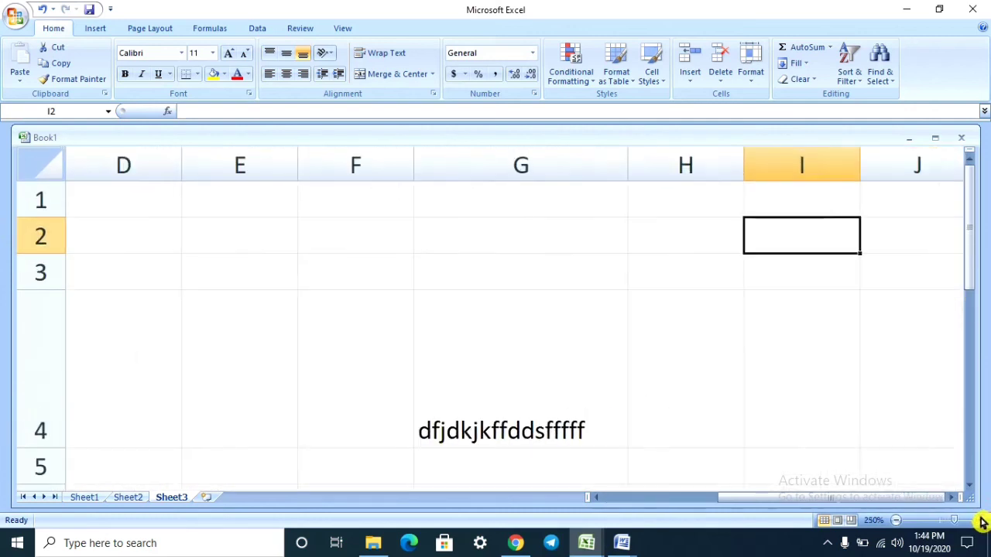
{"action": "left_click", "coordinate": [980, 521]}
{"action": "left_click", "coordinate": [980, 522]}
{"action": "left_click", "coordinate": [981, 522]}
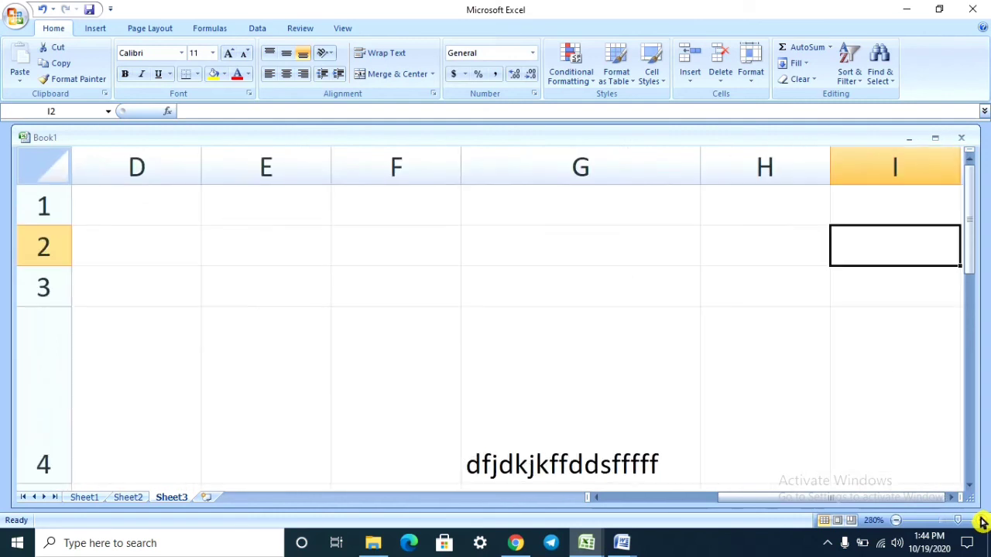
Zoom Sheet3 out to 100%
{"action": "left_click", "coordinate": [892, 521]}
{"action": "left_click", "coordinate": [892, 521]}
{"action": "left_click", "coordinate": [892, 521]}
{"action": "left_click", "coordinate": [893, 520]}
{"action": "left_click", "coordinate": [893, 521]}
{"action": "left_click", "coordinate": [892, 520]}
{"action": "left_click", "coordinate": [892, 521]}
{"action": "left_click", "coordinate": [893, 521]}
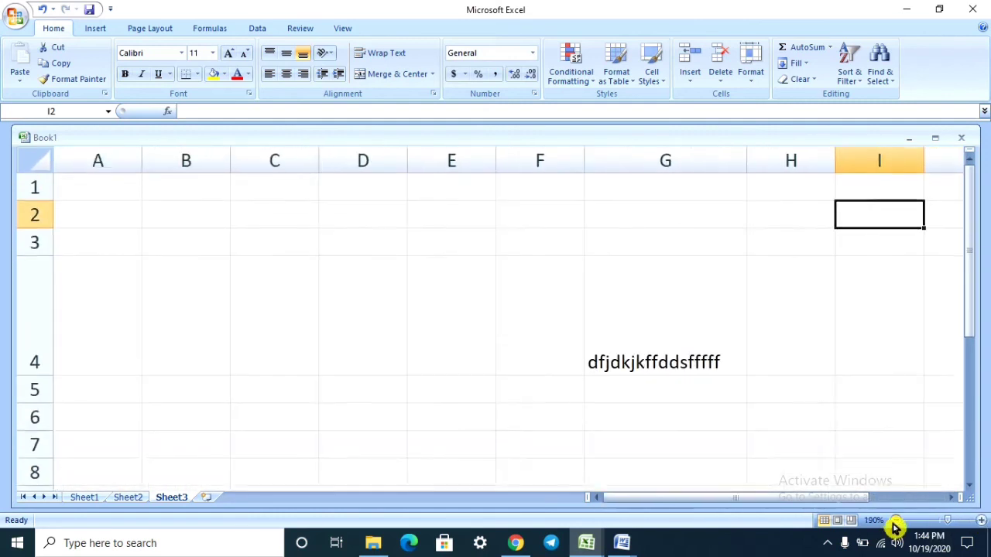
{"action": "left_click", "coordinate": [892, 521]}
{"action": "left_click", "coordinate": [892, 521]}
{"action": "left_click", "coordinate": [893, 521]}
{"action": "left_click", "coordinate": [892, 521]}
{"action": "left_click", "coordinate": [892, 521]}
{"action": "left_click", "coordinate": [892, 521]}
{"action": "left_click", "coordinate": [893, 521]}
{"action": "left_click", "coordinate": [892, 521]}
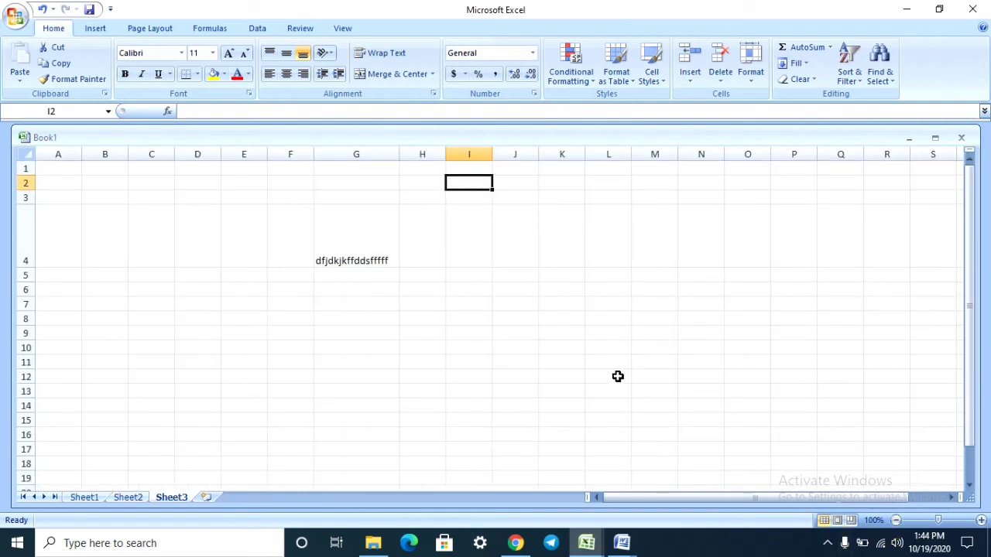
Select cells E4, I6, G4, G10 and E7 of Sheet3 in turn, and return to cell E4
{"action": "left_click", "coordinate": [252, 243]}
{"action": "left_click", "coordinate": [453, 289]}
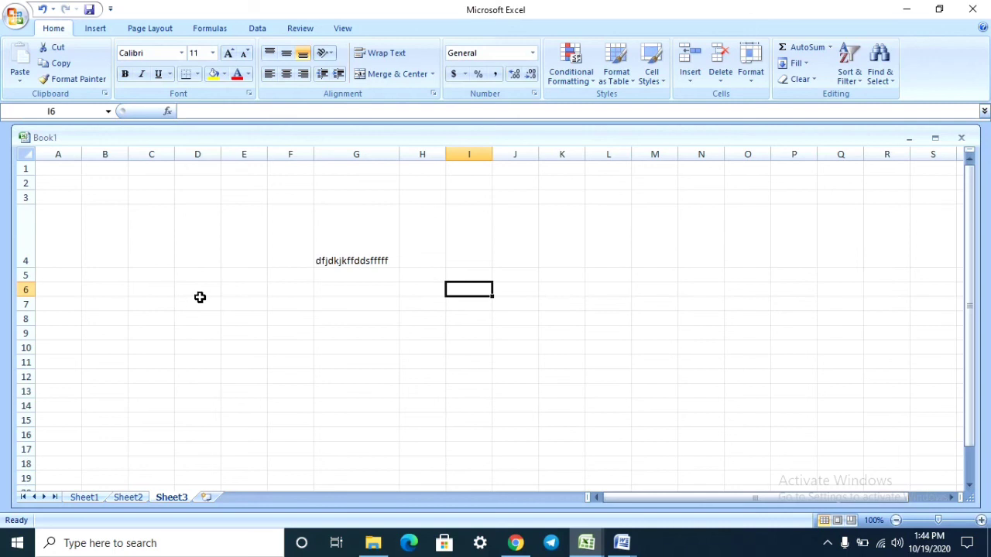
{"action": "left_click", "coordinate": [371, 258]}
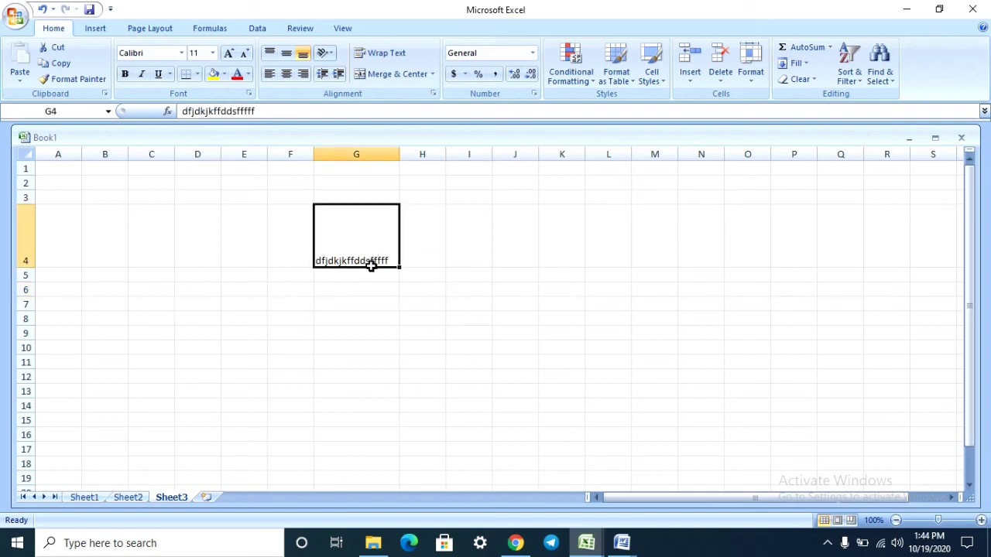
{"action": "left_click", "coordinate": [336, 350]}
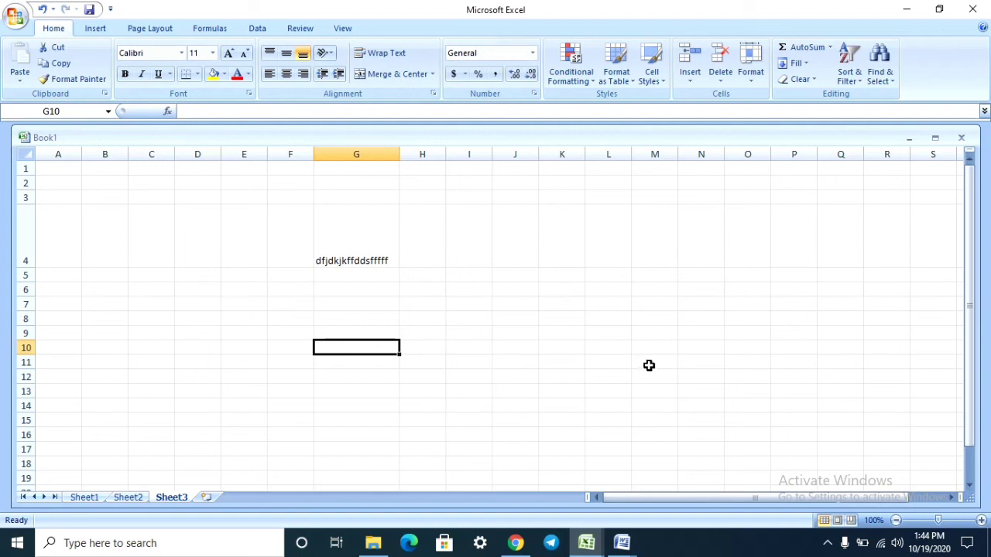
{"action": "left_click", "coordinate": [225, 307]}
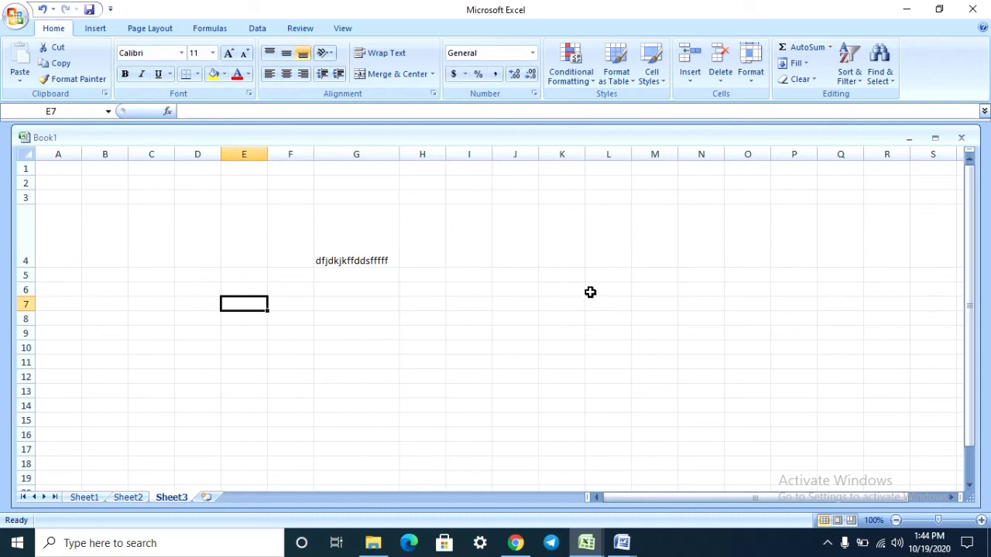
{"action": "left_click", "coordinate": [232, 223]}
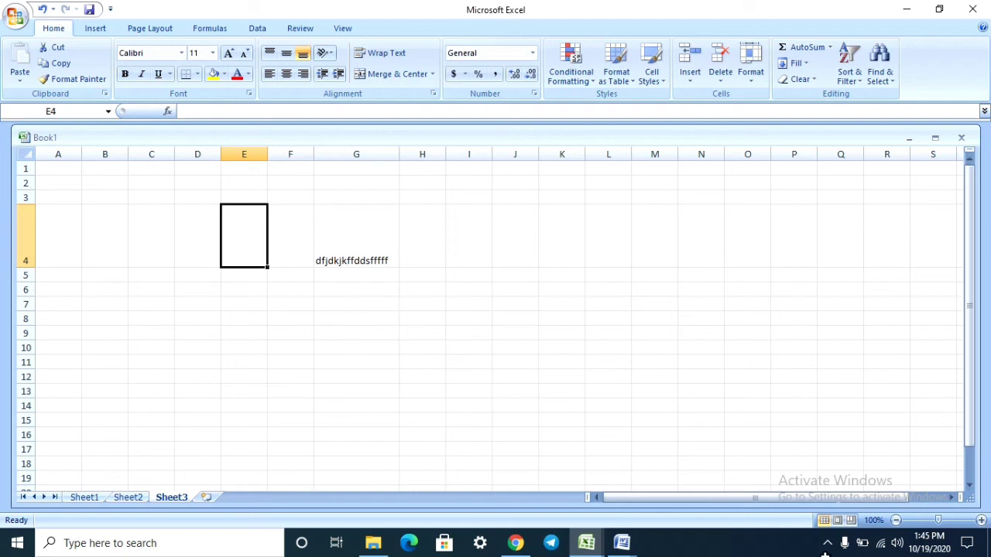
{"action": "left_click", "coordinate": [827, 547]}
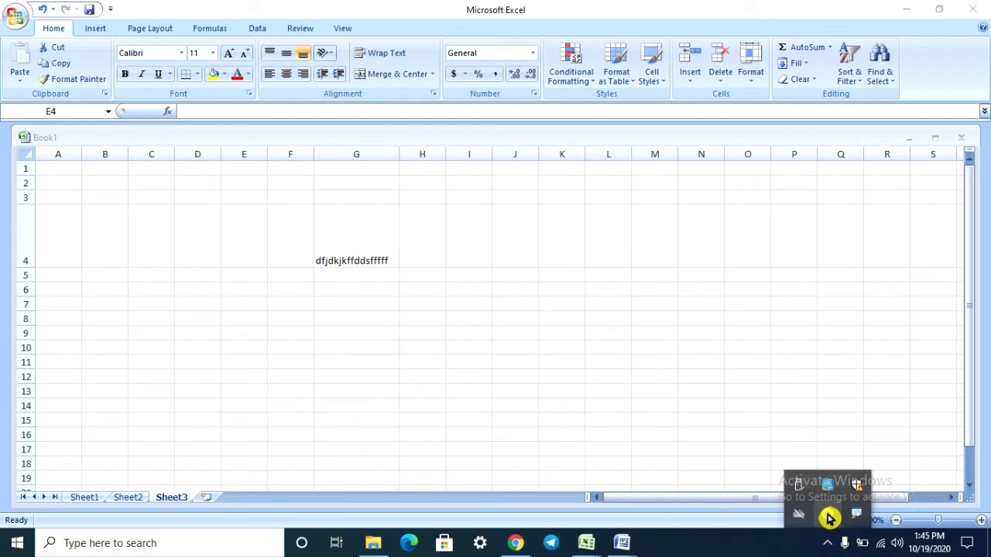
{"action": "left_click", "coordinate": [830, 517]}
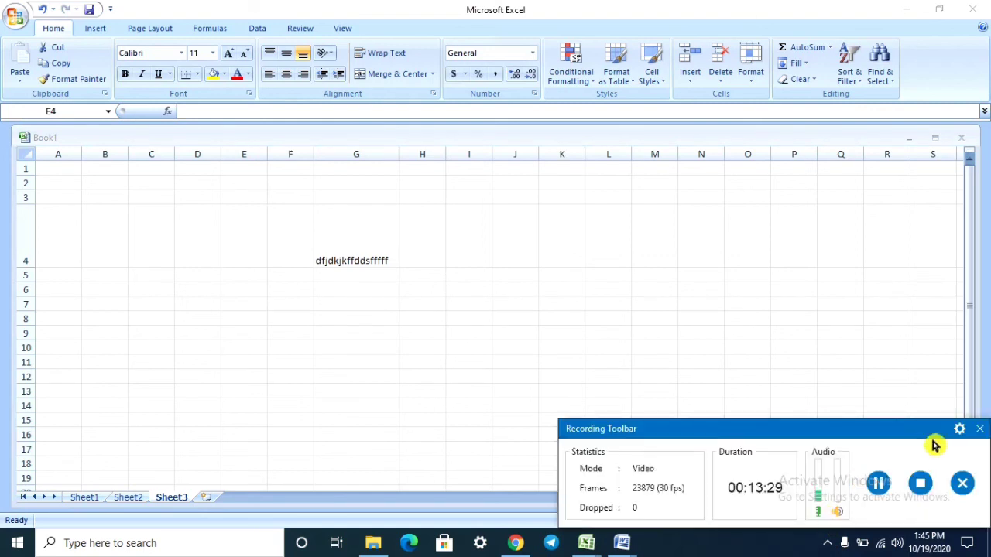
{"action": "left_click_drag", "start_coordinate": [908, 431], "coordinate": [951, 556]}
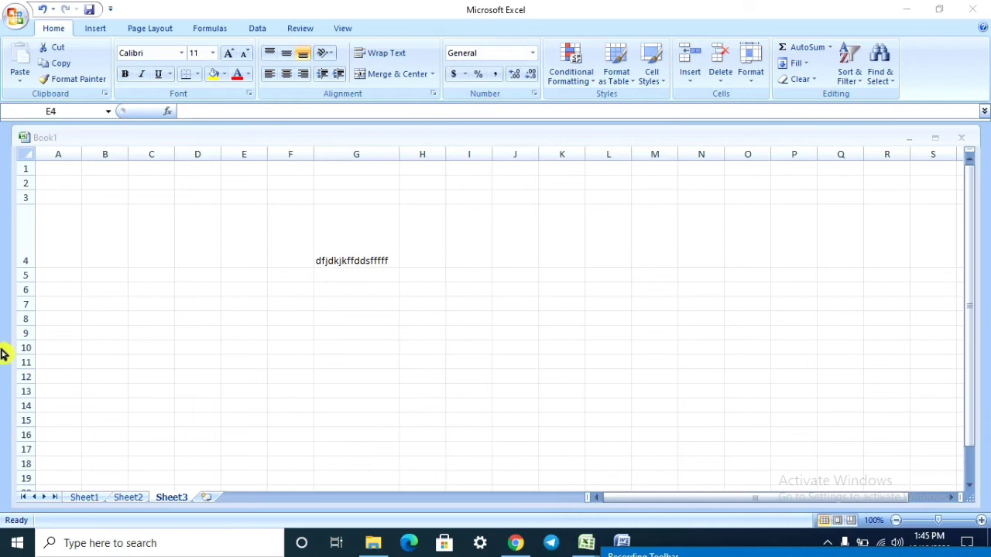